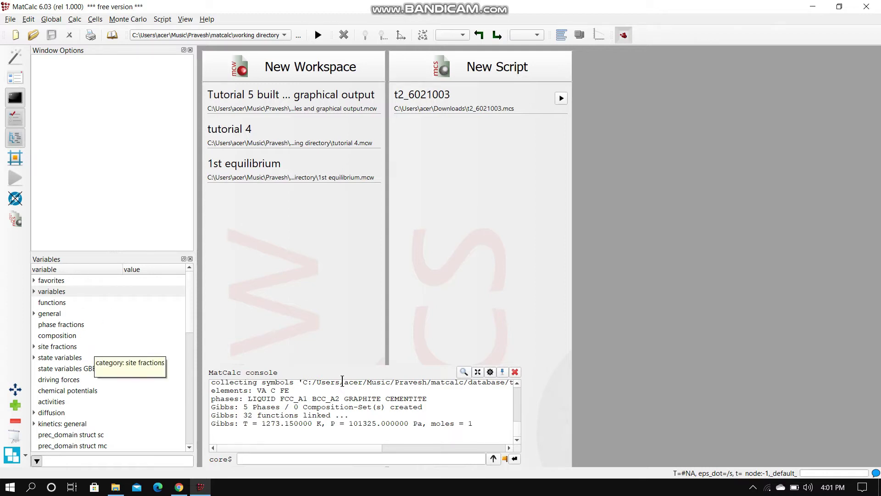
# Step: Float the console panel and make it wider and taller to show more log
pyautogui.click(312, 399)
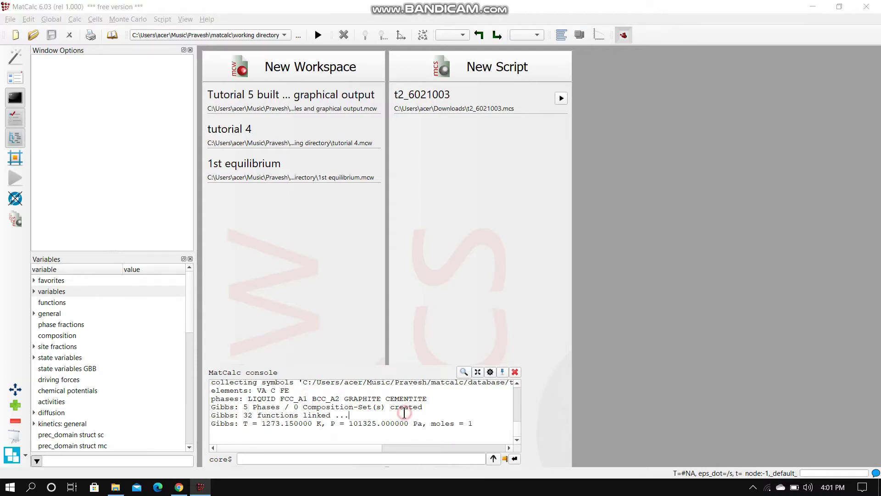
pyautogui.click(492, 419)
pyautogui.moveTo(355, 371); pyautogui.dragTo(365, 355)
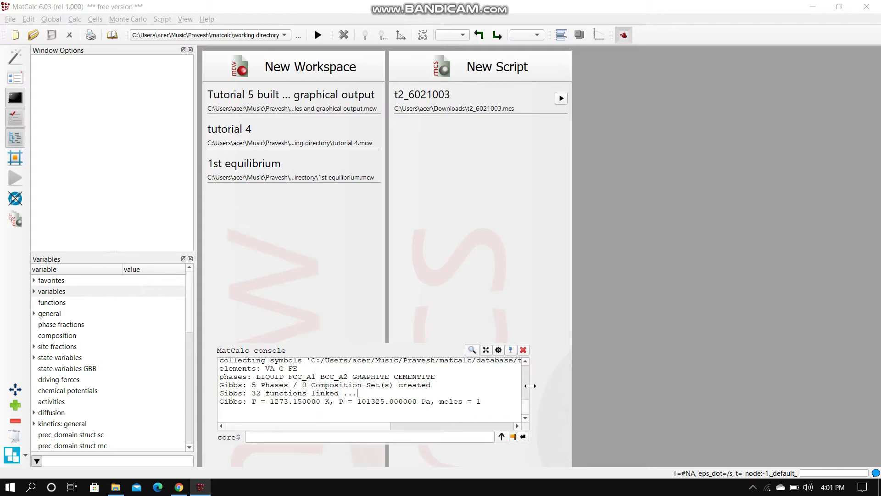
pyautogui.moveTo(528, 386); pyautogui.dragTo(546, 385)
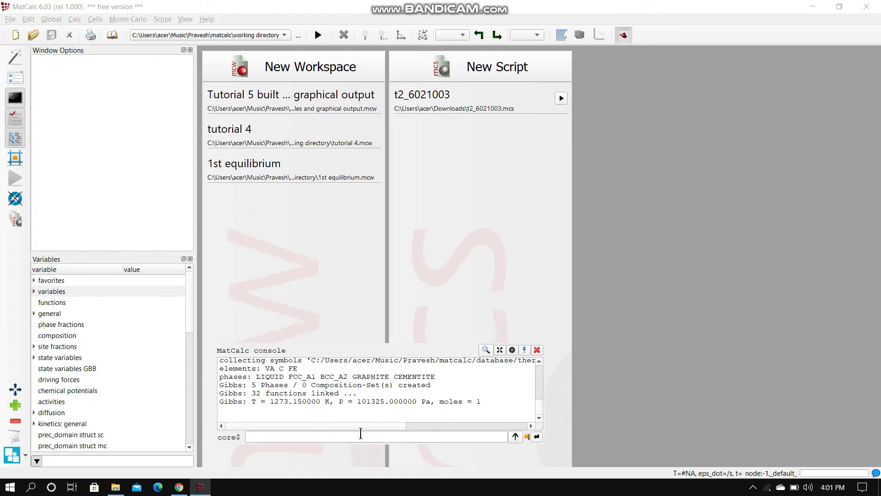
pyautogui.moveTo(360, 445); pyautogui.dragTo(355, 487)
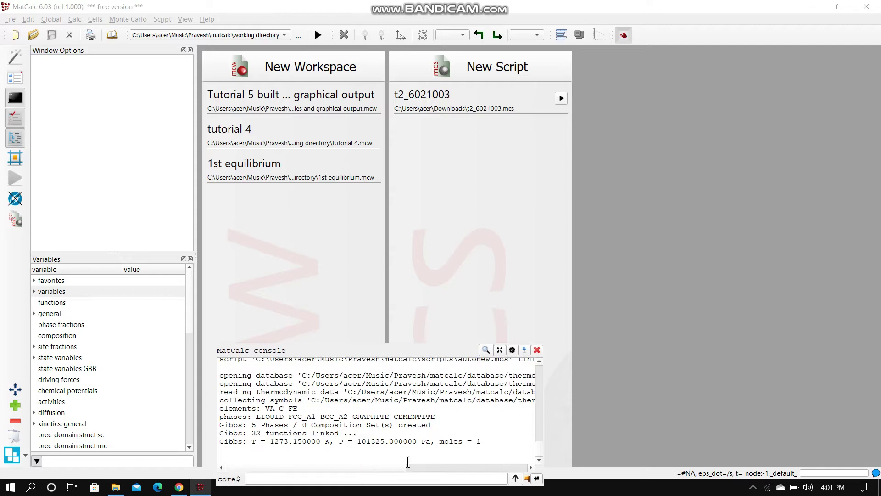
# Step: Dock the console full-width along the bottom of the MatCalc window
pyautogui.click(418, 455)
pyautogui.moveTo(403, 352); pyautogui.dragTo(394, 326)
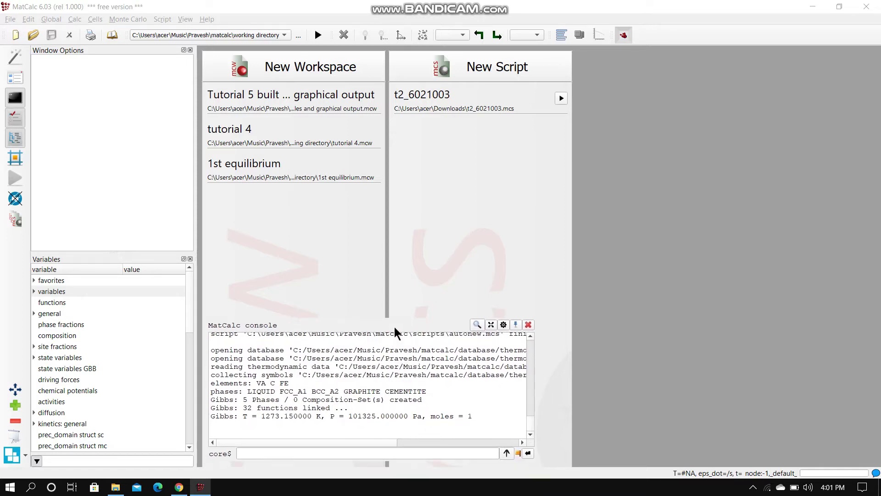
pyautogui.moveTo(394, 327); pyautogui.dragTo(396, 323)
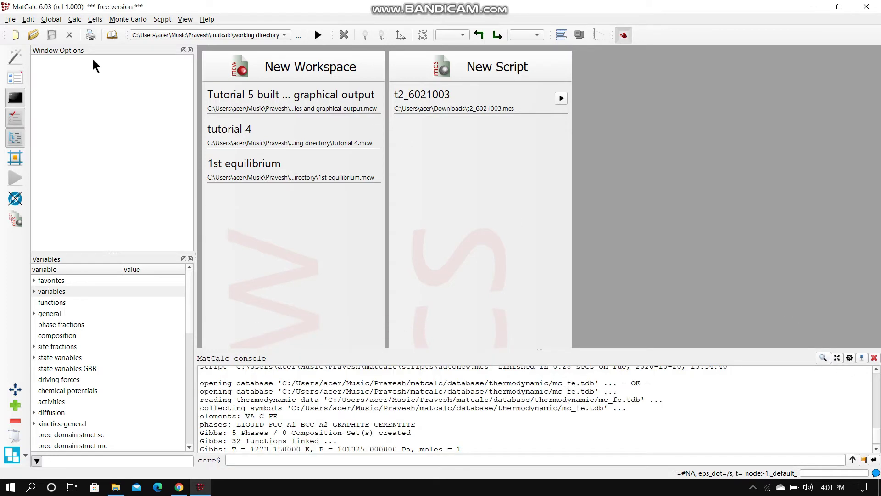
pyautogui.click(10, 20)
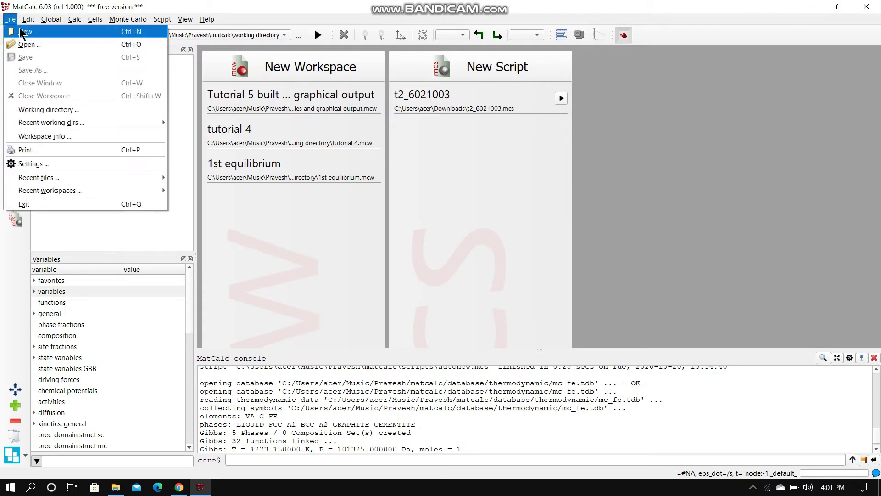
# Step: Create a new MatCalc workspace file and check its 'no phases available' message
pyautogui.click(19, 30)
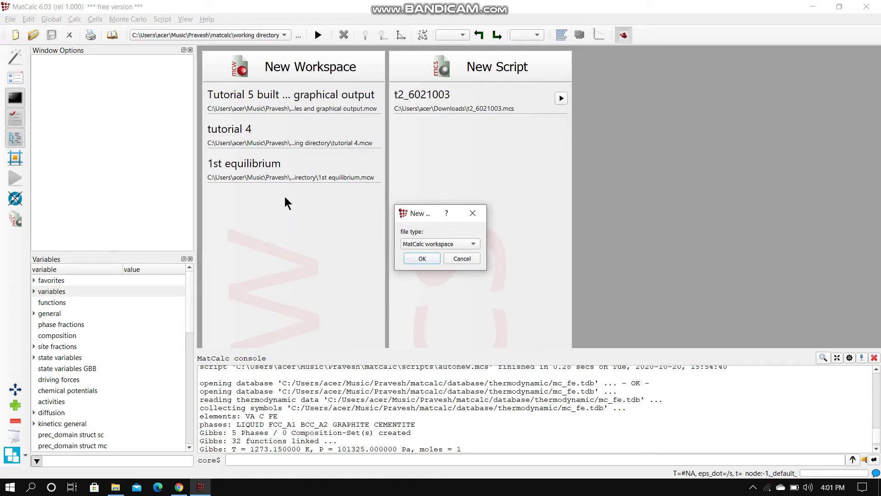
pyautogui.click(421, 259)
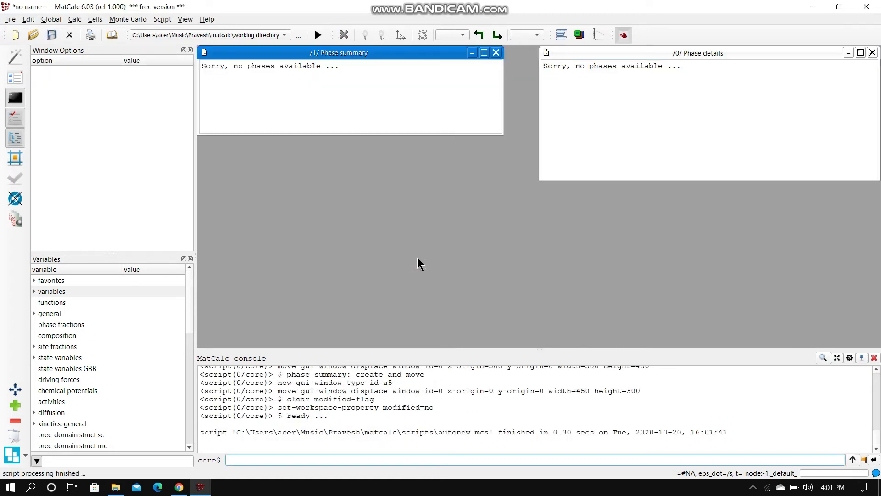
pyautogui.moveTo(230, 65); pyautogui.dragTo(299, 67)
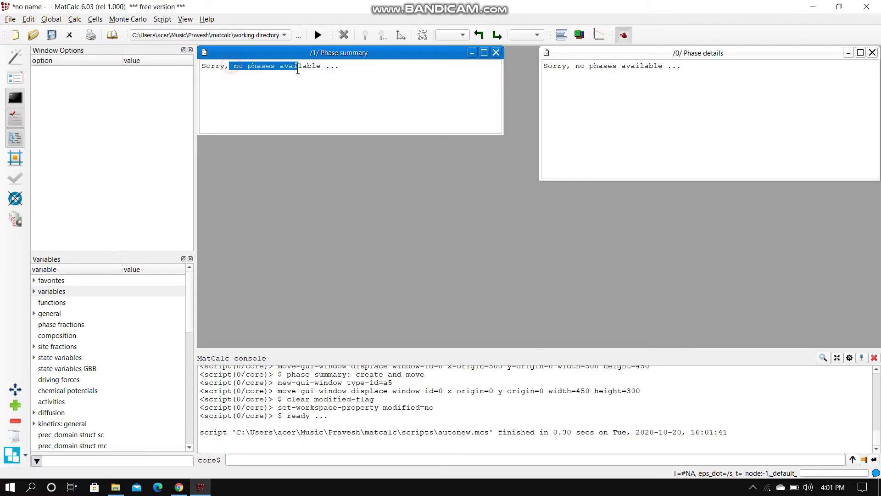
pyautogui.click(315, 86)
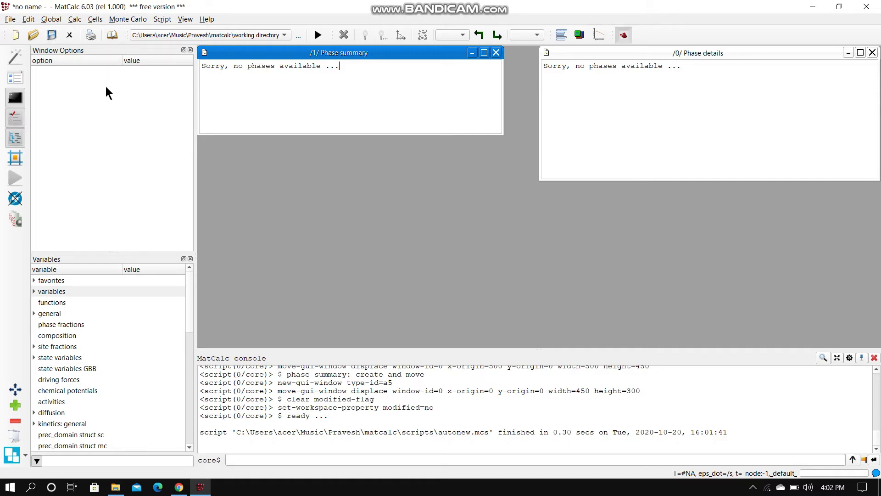
# Step: Open the Global > Databases setup and select elements FE and C
pyautogui.click(53, 19)
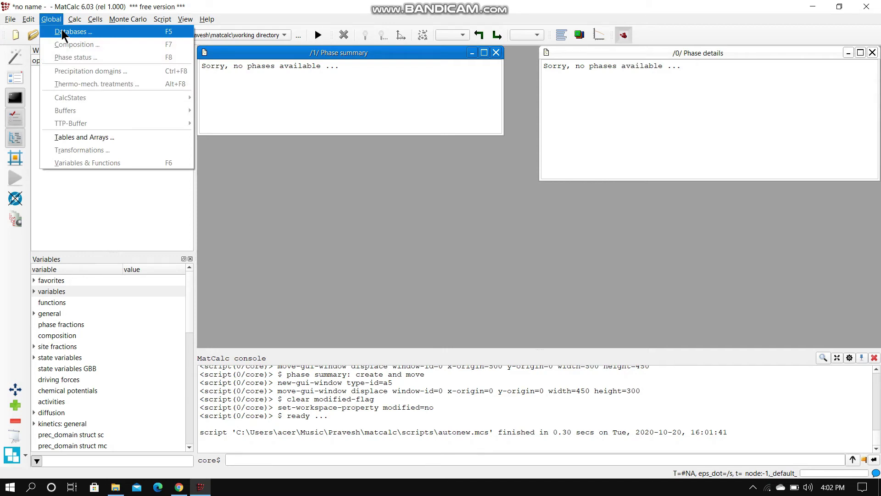
pyautogui.click(62, 33)
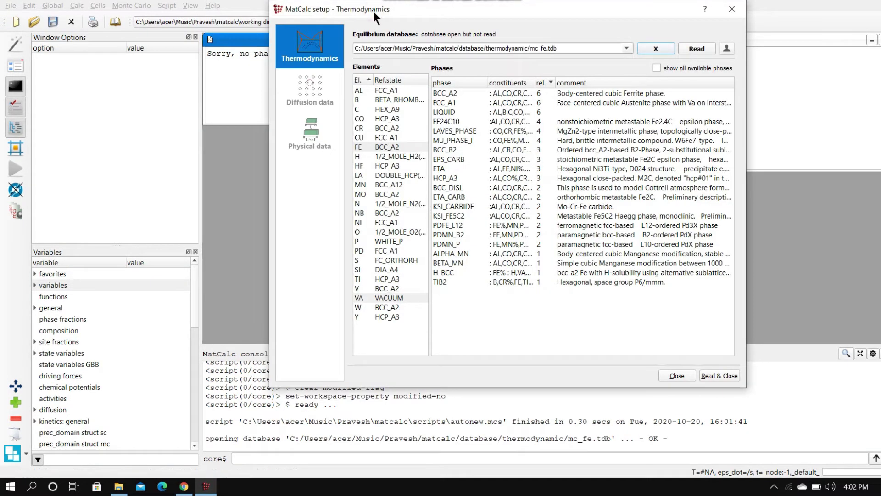
pyautogui.click(732, 9)
pyautogui.click(53, 6)
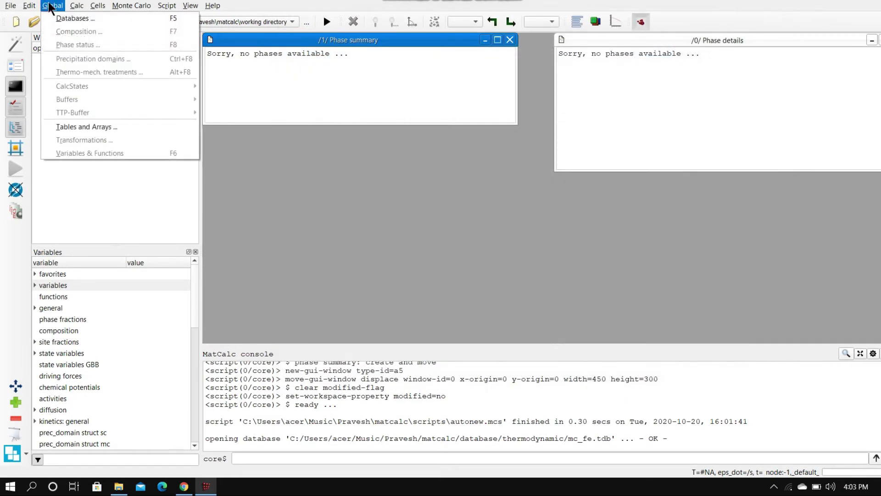
pyautogui.click(65, 19)
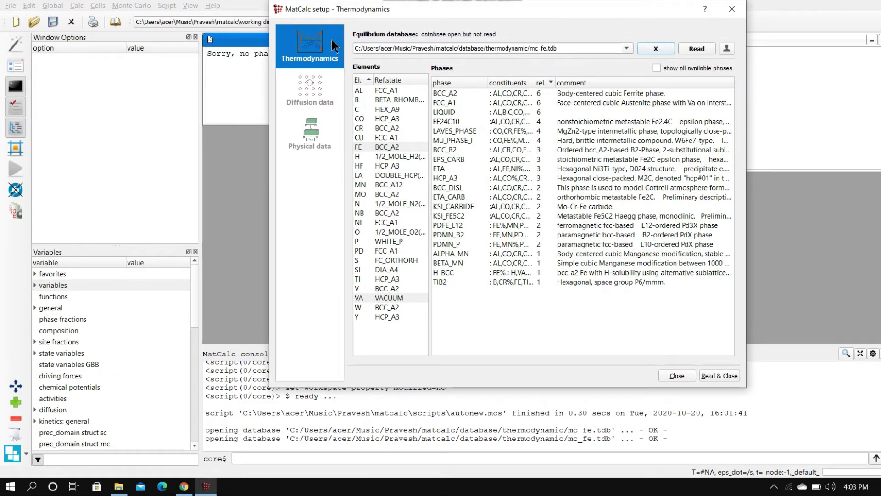
pyautogui.moveTo(476, 11); pyautogui.dragTo(453, 11)
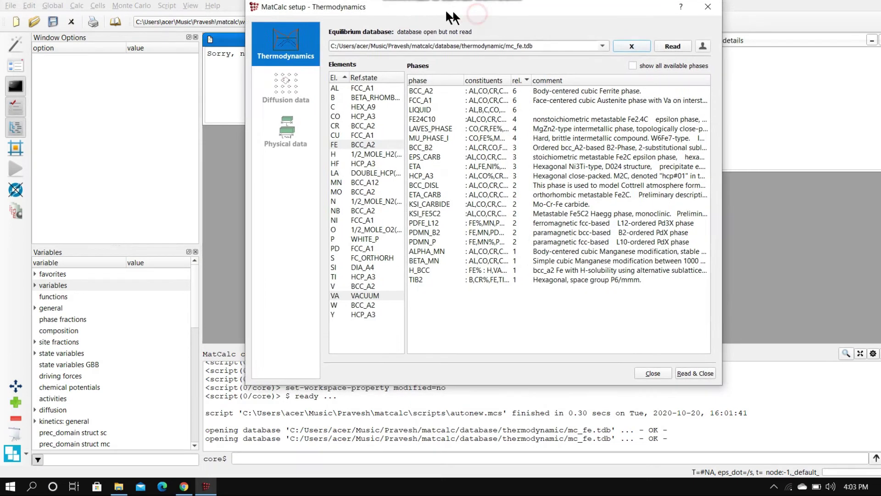
pyautogui.click(345, 144)
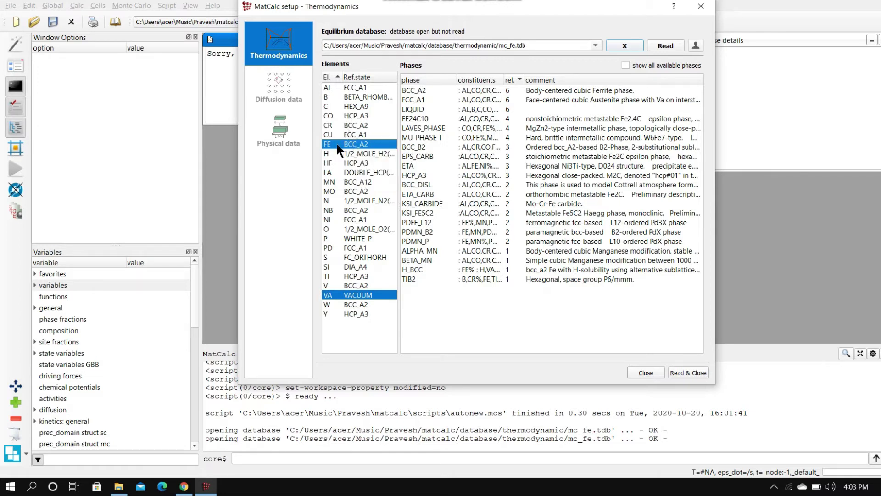
pyautogui.click(342, 105)
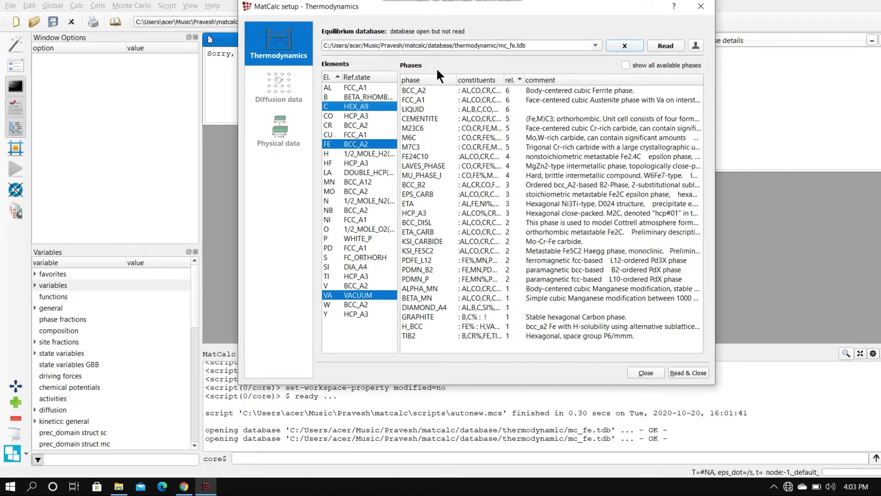
# Step: Select phases BCC_A2, FCC_A1, LIQUID, CEMENTITE and GRAPHITE, then read the database and close
pyautogui.click(423, 90)
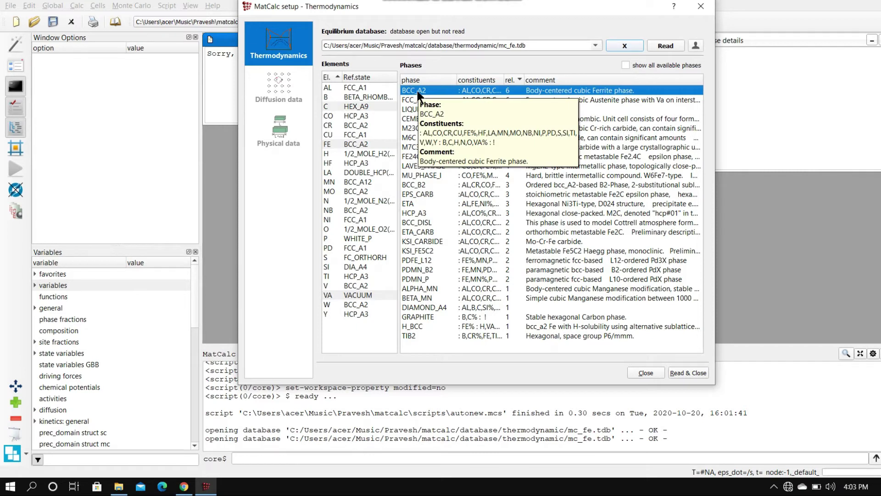
pyautogui.keyDown('ctrl'); pyautogui.click(410, 99); pyautogui.keyUp('ctrl')
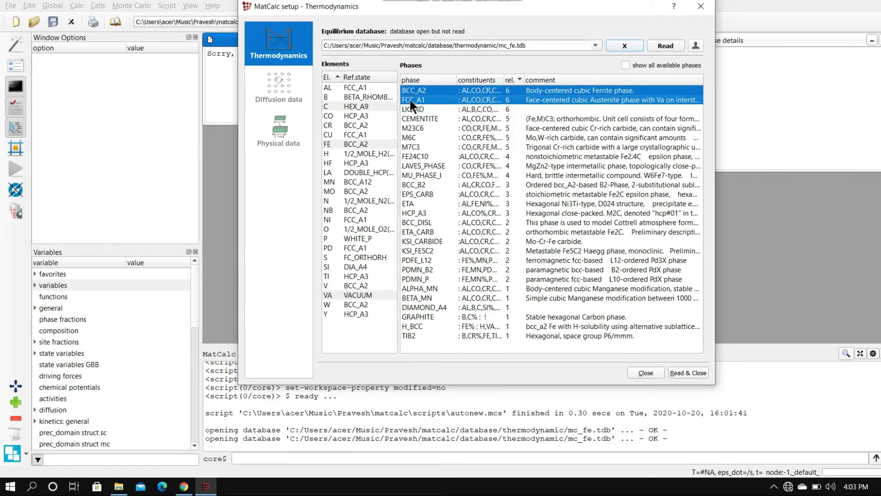
pyautogui.keyDown('ctrl'); pyautogui.click(427, 109); pyautogui.keyUp('ctrl')
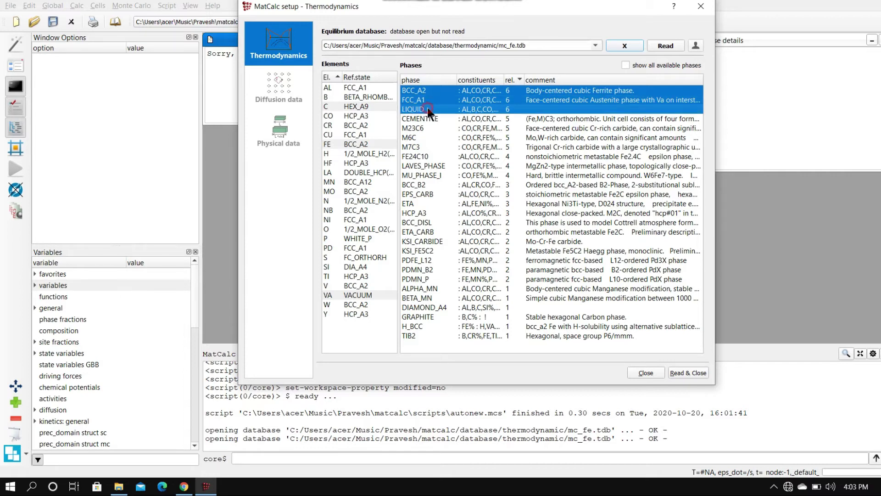
pyautogui.keyDown('ctrl'); pyautogui.click(420, 119); pyautogui.keyUp('ctrl')
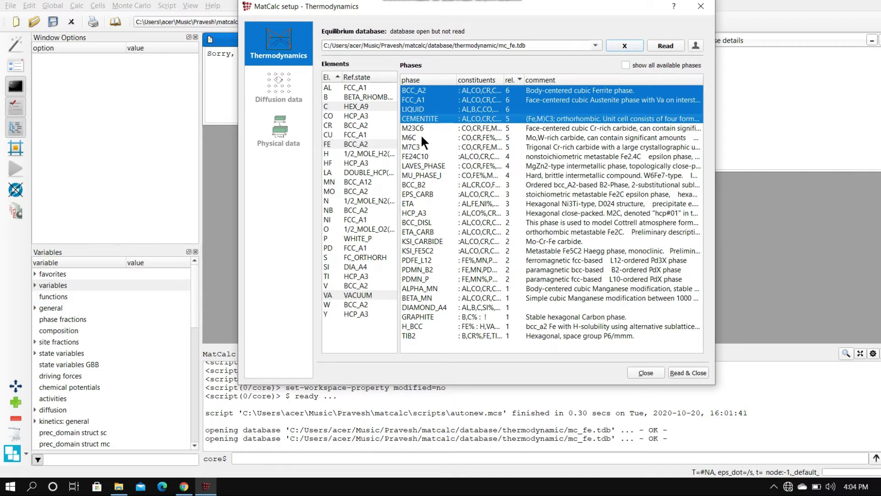
pyautogui.keyDown('ctrl'); pyautogui.click(413, 316); pyautogui.keyUp('ctrl')
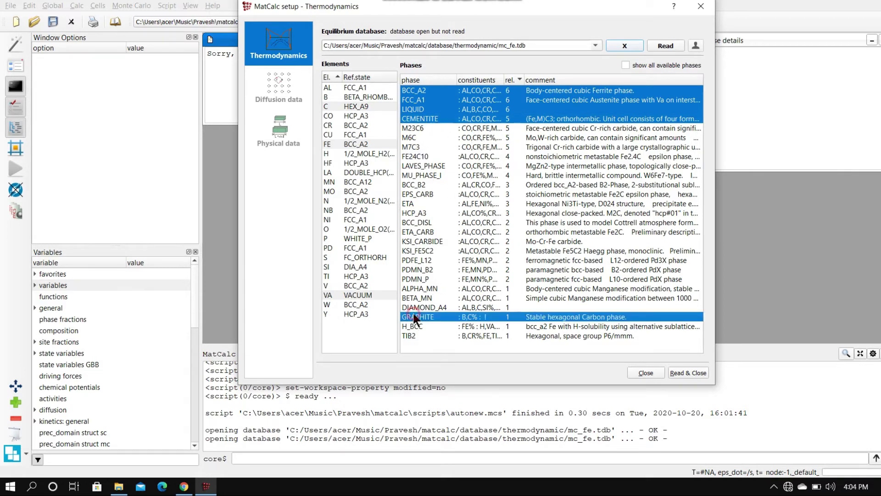
pyautogui.click(695, 373)
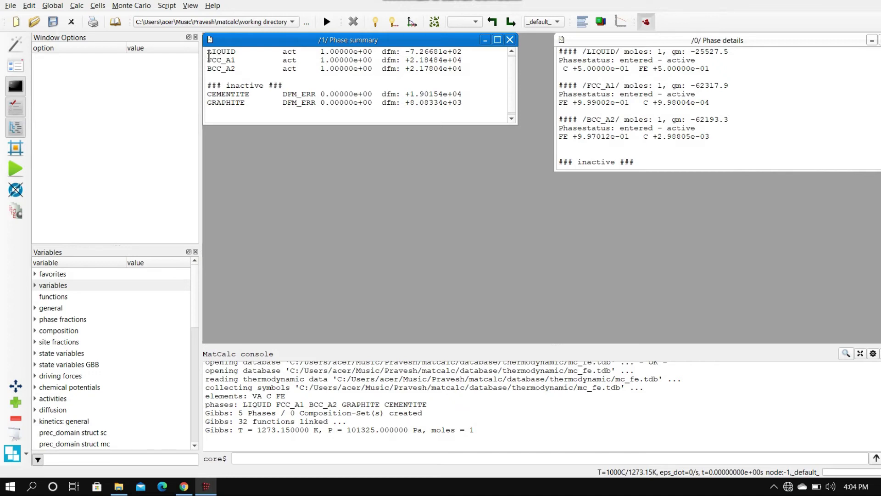
pyautogui.moveTo(209, 56); pyautogui.dragTo(295, 87)
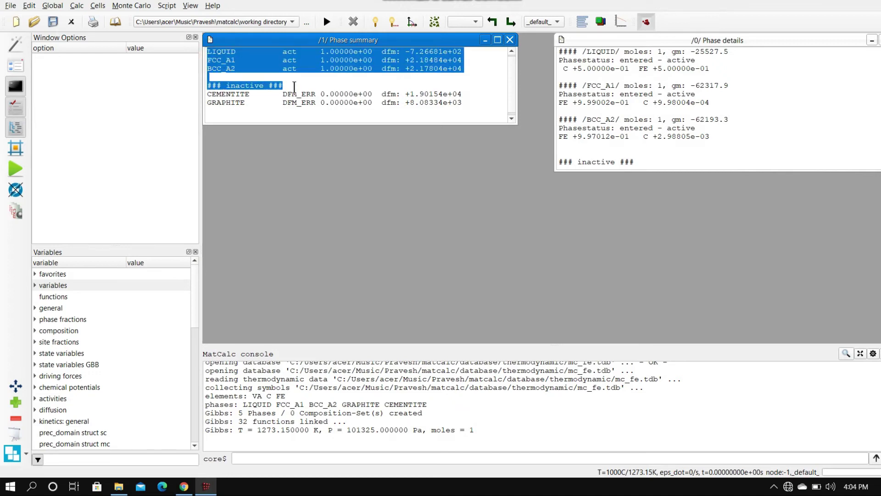
pyautogui.click(336, 115)
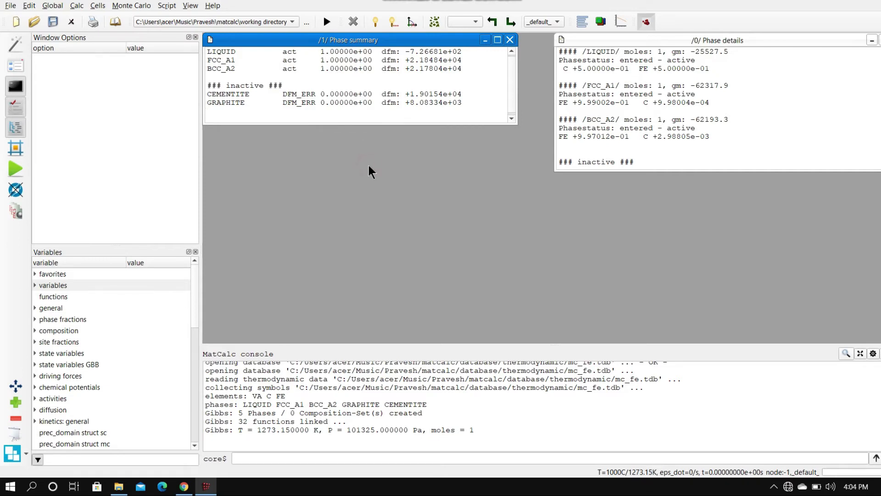
pyautogui.scroll(-1, 514, 84)
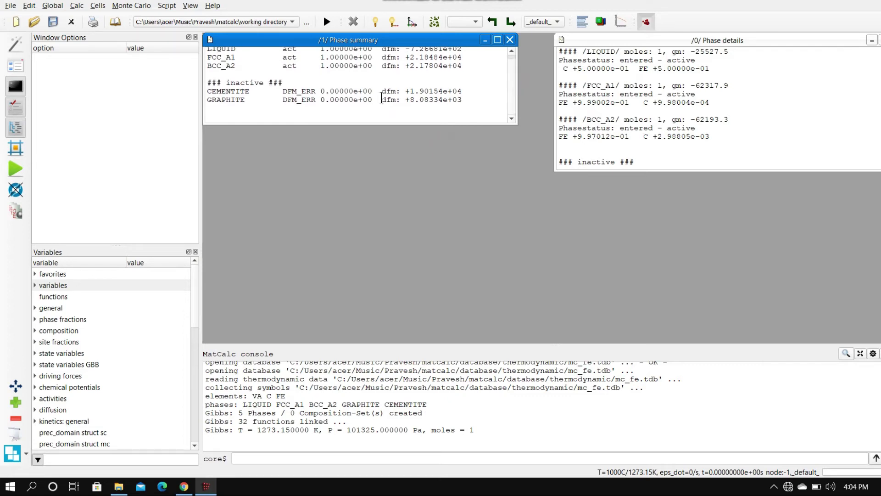
pyautogui.scroll(1, 337, 109)
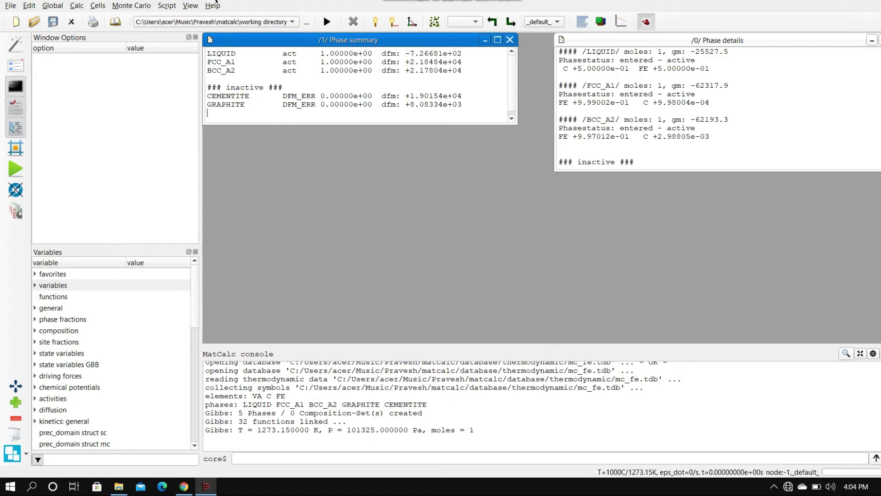
pyautogui.moveTo(244, 38); pyautogui.dragTo(248, 105)
pyautogui.click(252, 105)
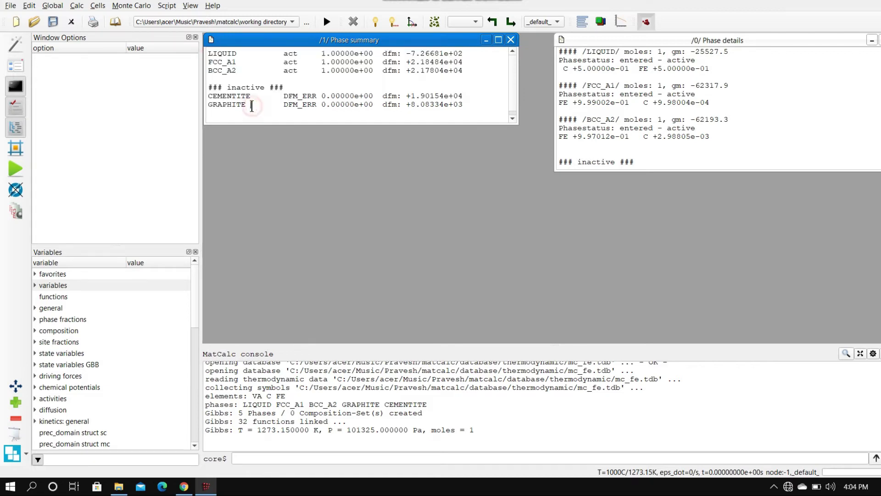
# Step: Set equilibrium start values so FCC_A1 is the only active phase, and move Phase details left
pyautogui.click(79, 6)
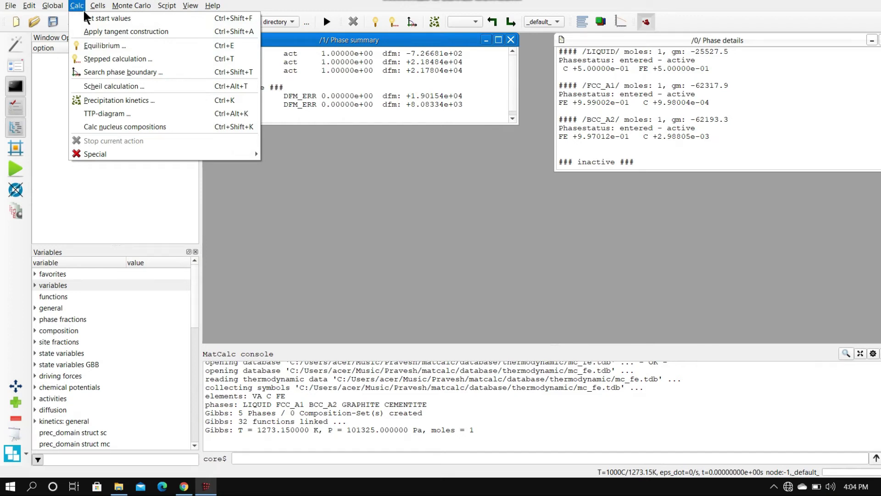
pyautogui.click(84, 17)
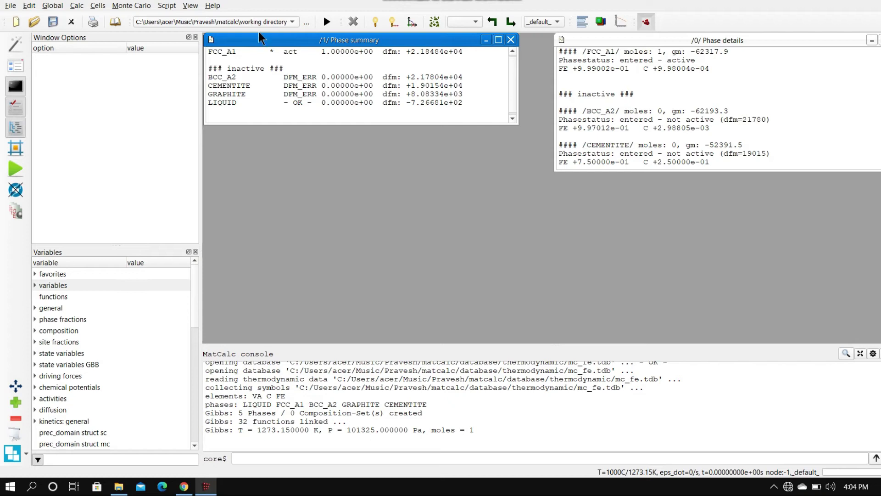
pyautogui.moveTo(254, 40); pyautogui.dragTo(256, 40)
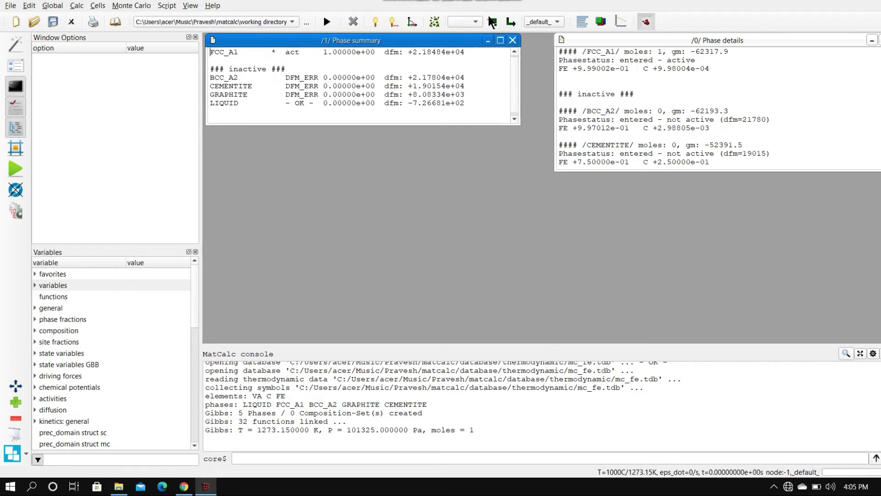
pyautogui.moveTo(594, 37); pyautogui.dragTo(569, 38)
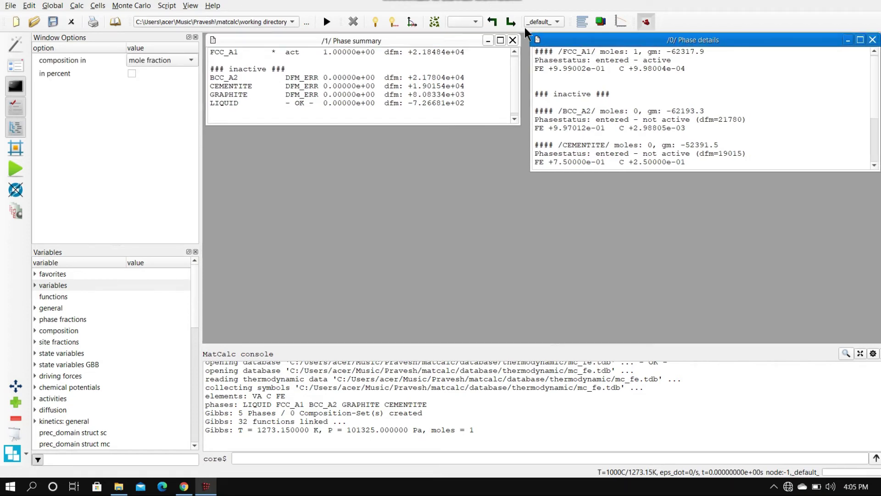
pyautogui.click(281, 41)
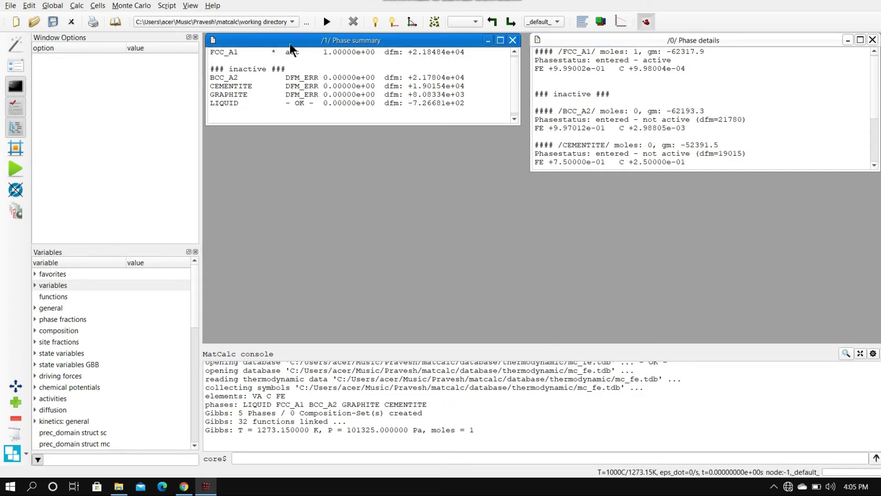
# Step: Calculate equilibrium at 700 °C and pressure 101325, giving active BCC_A2 and GRAPHITE
pyautogui.click(95, 7)
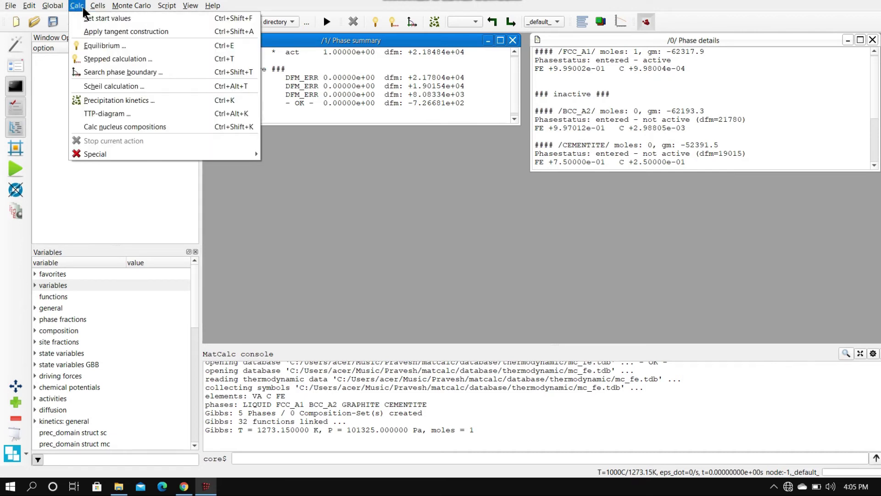
pyautogui.moveTo(55, 9)
pyautogui.click(104, 48)
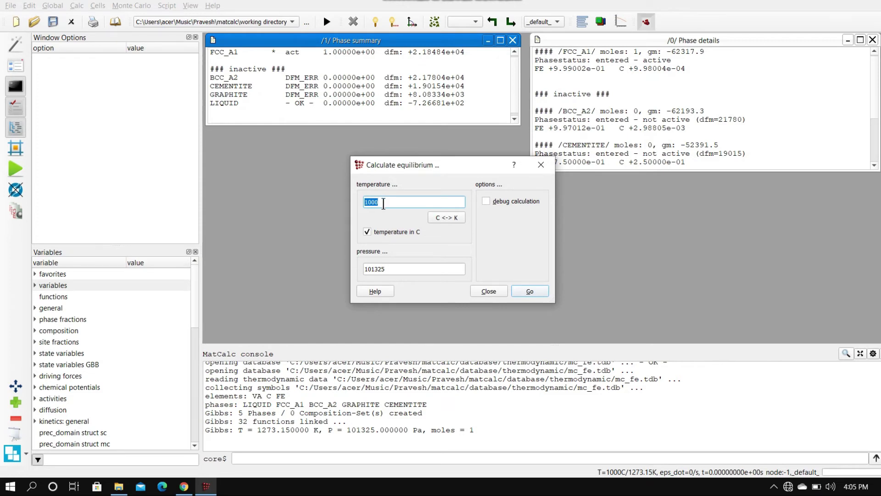
pyautogui.press('BackSpace')
pyautogui.write('700')
pyautogui.moveTo(379, 203); pyautogui.dragTo(363, 205)
pyautogui.click(417, 268)
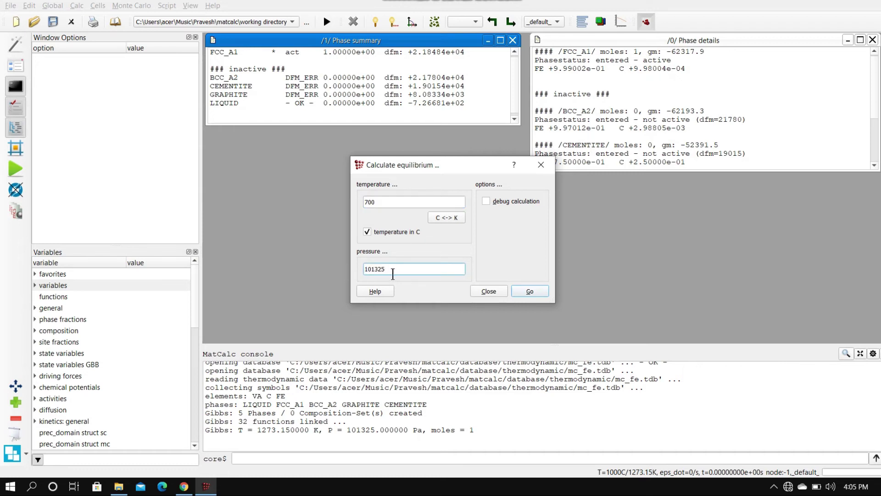
pyautogui.moveTo(365, 269); pyautogui.dragTo(390, 274)
pyautogui.click(536, 293)
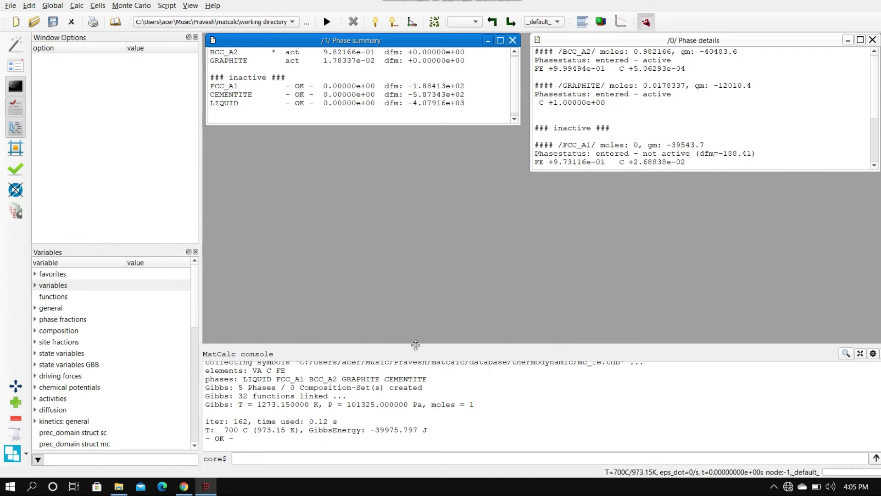
pyautogui.moveTo(415, 346); pyautogui.dragTo(409, 240)
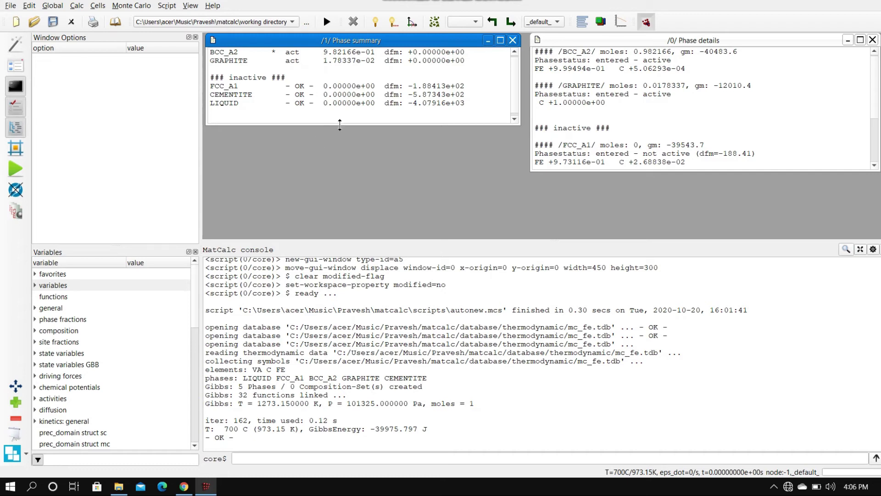
# Step: Make the Phase summary window taller and wider
pyautogui.moveTo(338, 125); pyautogui.dragTo(330, 148)
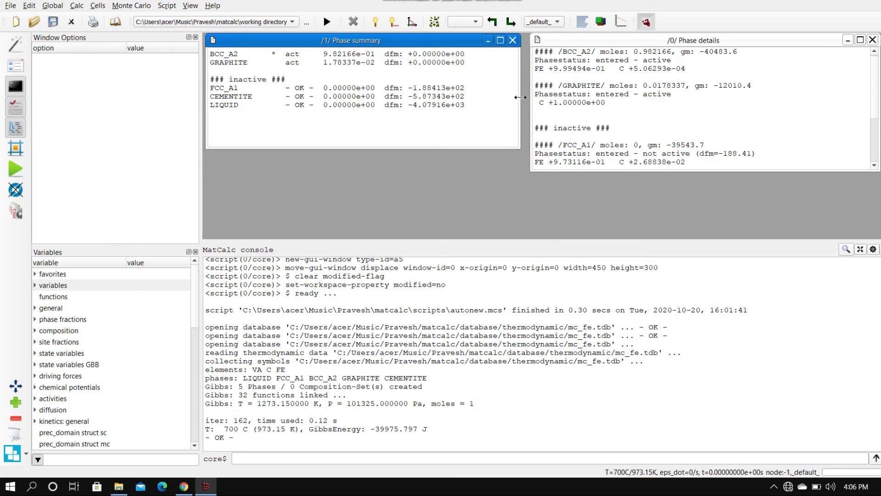
pyautogui.moveTo(521, 97); pyautogui.dragTo(529, 97)
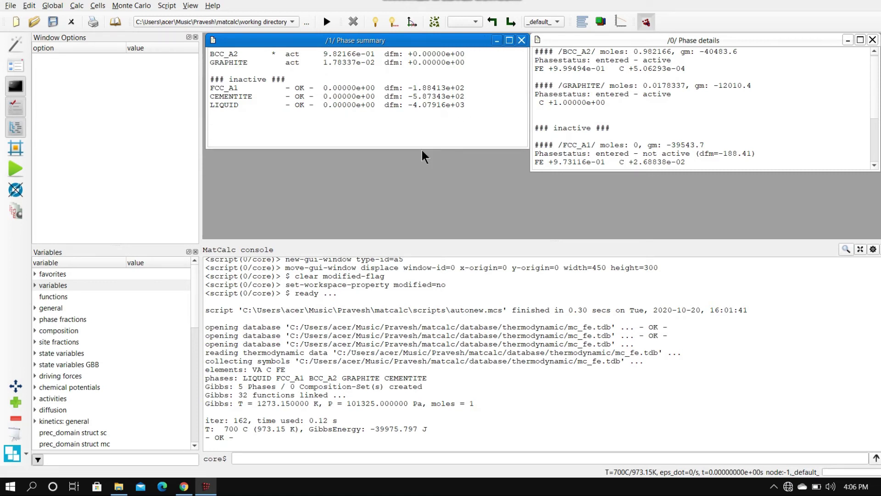
# Step: Extend the Phase summary further and highlight the active and inactive phase lines
pyautogui.moveTo(422, 149); pyautogui.dragTo(422, 161)
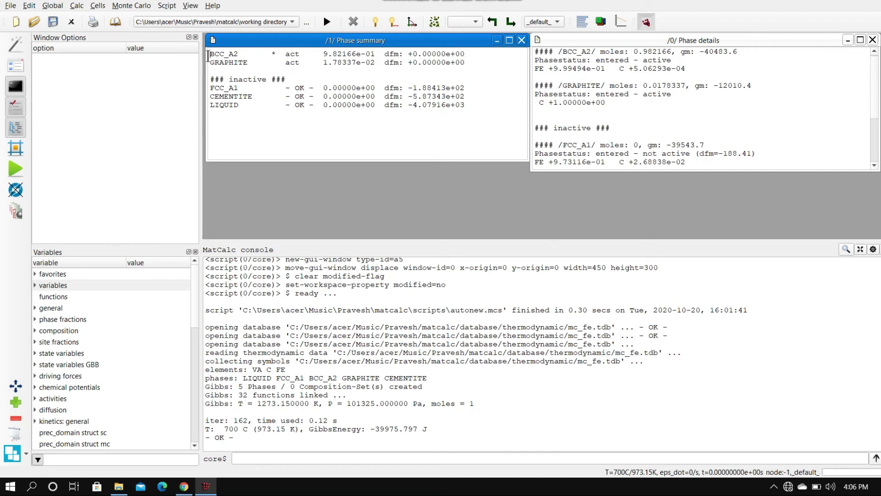
pyautogui.moveTo(210, 55); pyautogui.dragTo(467, 67)
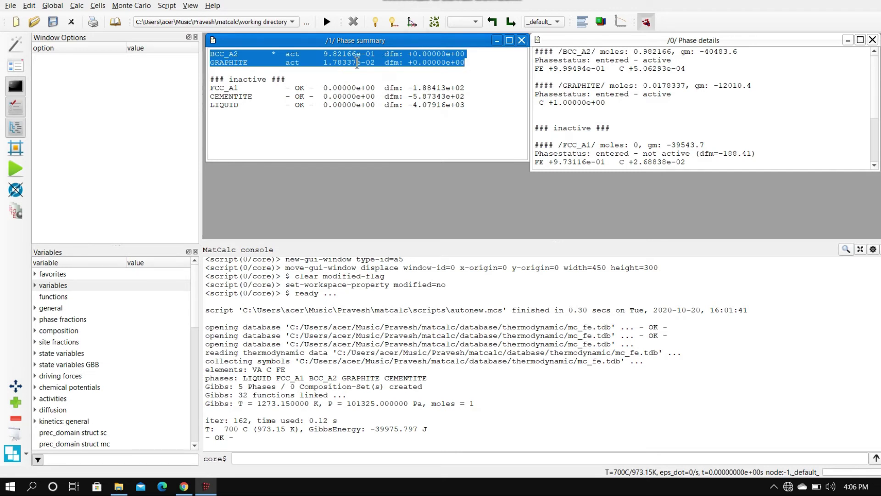
pyautogui.click(327, 63)
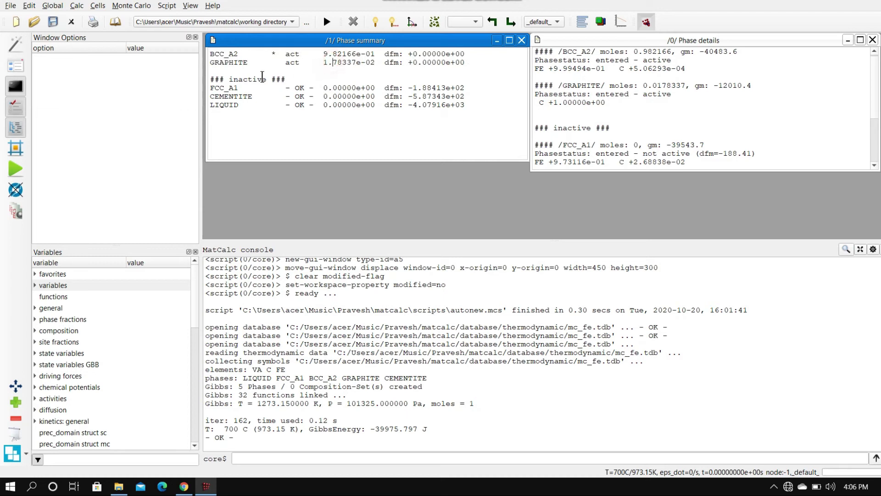
pyautogui.moveTo(210, 85); pyautogui.dragTo(466, 113)
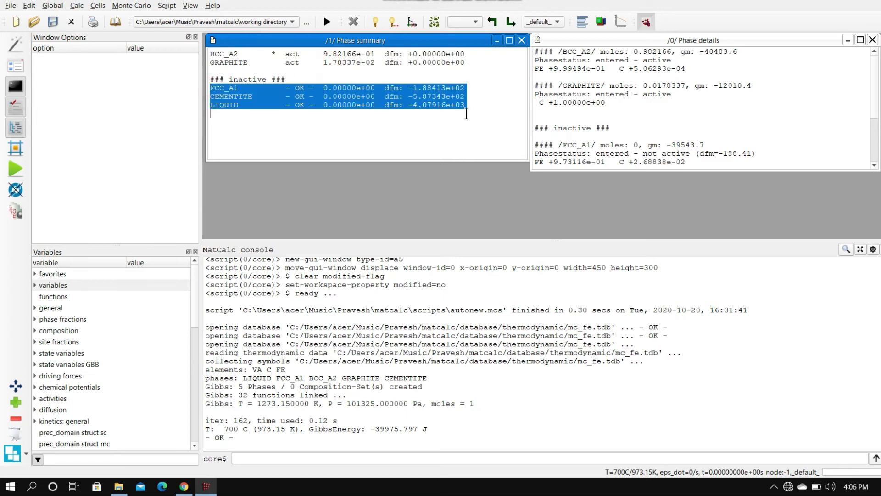
pyautogui.click(416, 124)
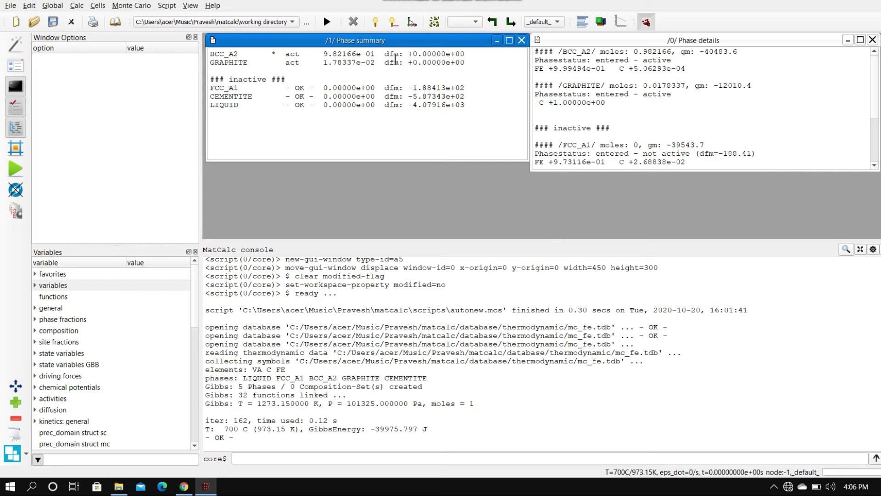
# Step: Highlight the zero driving forces and phase fractions of BCC_A2 (0.982) and GRAPHITE (0.0178)
pyautogui.moveTo(385, 55)
pyautogui.mouseDown()
pyautogui.moveTo(402, 62)
pyautogui.moveTo(385, 54)
pyautogui.mouseUp()
pyautogui.moveTo(323, 54); pyautogui.dragTo(372, 64)
pyautogui.click(339, 119)
pyautogui.moveTo(323, 54); pyautogui.dragTo(376, 63)
pyautogui.click(308, 139)
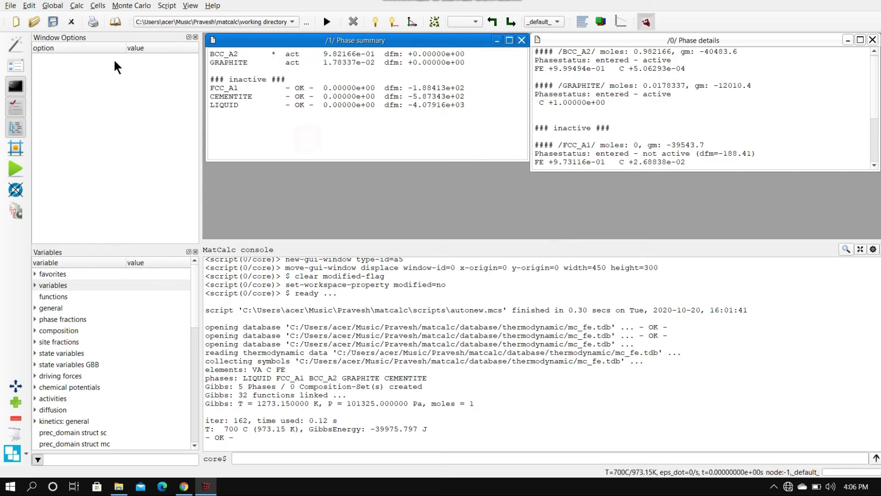
pyautogui.click(54, 9)
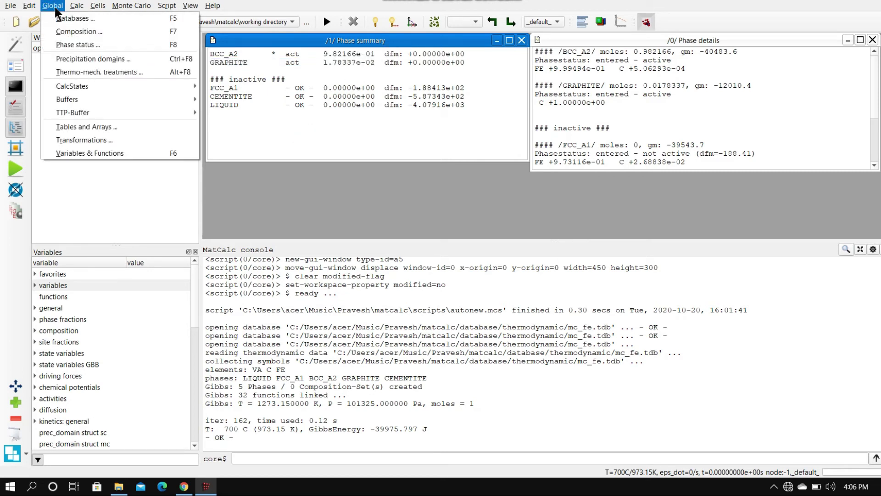
# Step: Open the nominal composition and review C 0.4 and FE 99.6 in weight percent
pyautogui.click(68, 31)
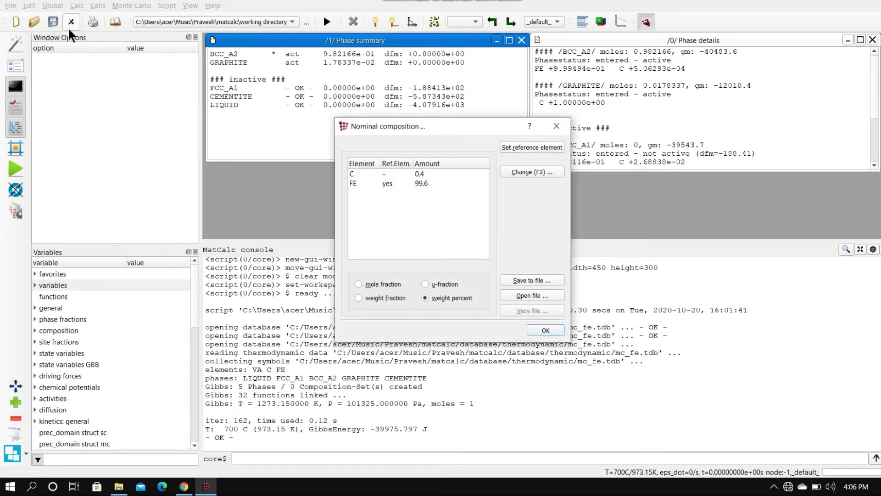
pyautogui.click(357, 183)
pyautogui.click(357, 173)
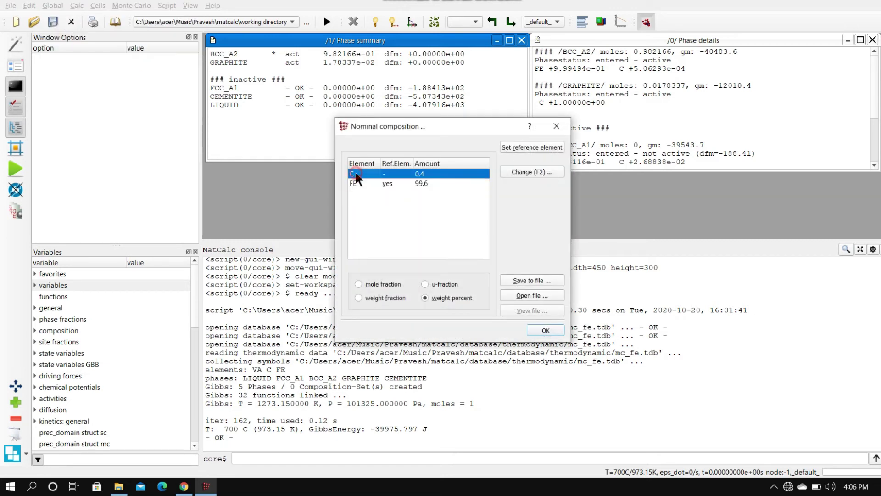
pyautogui.click(423, 186)
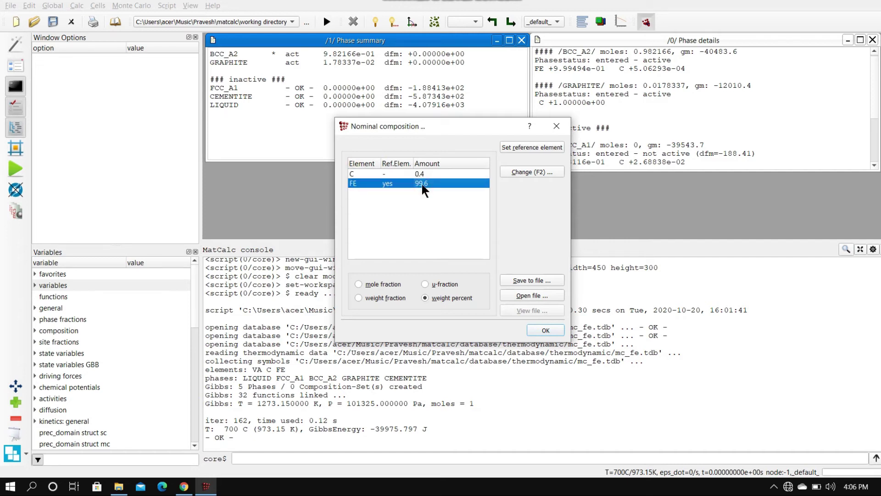
pyautogui.click(425, 298)
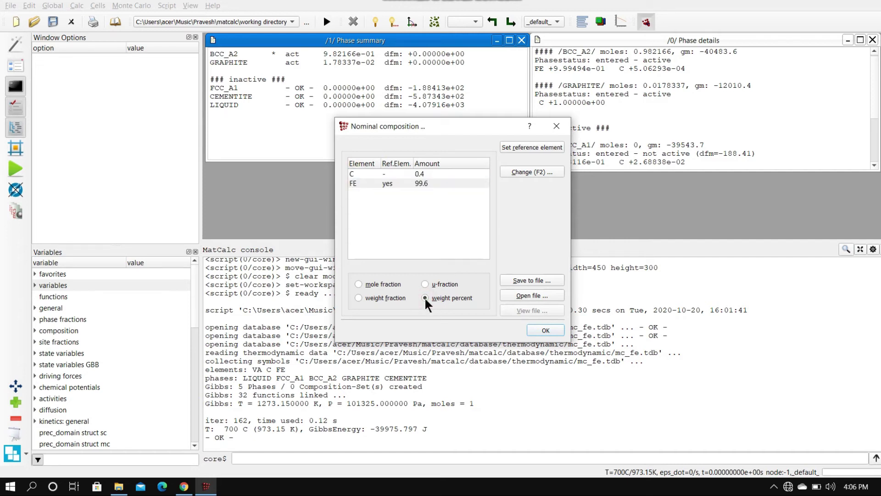
pyautogui.click(419, 177)
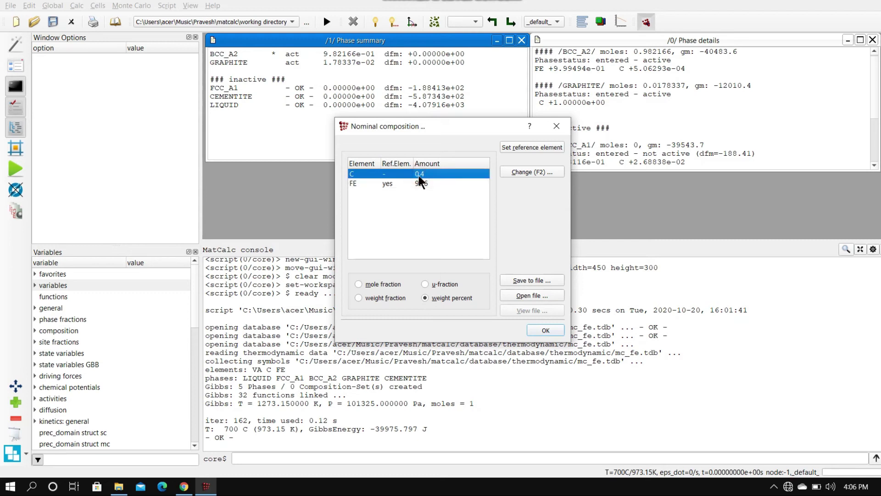
pyautogui.click(433, 299)
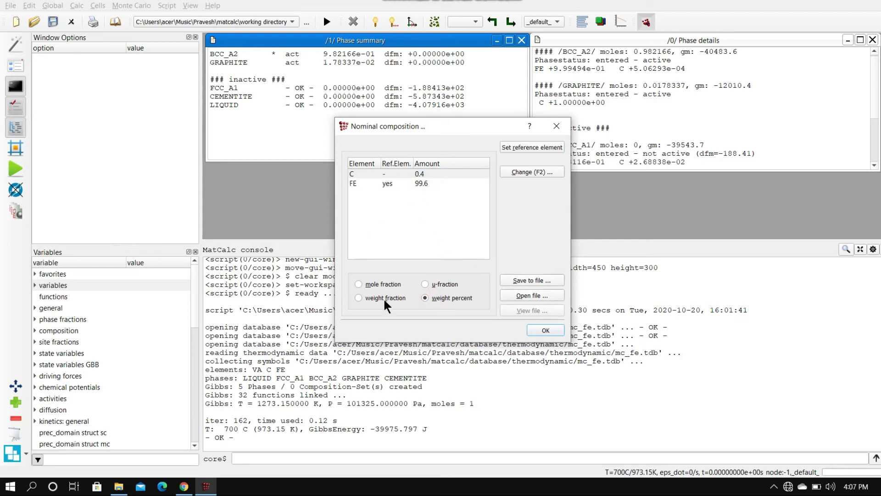
# Step: Re-enter 0.4 as the carbon amount and switch the display to weight fractions
pyautogui.doubleClick(422, 173)
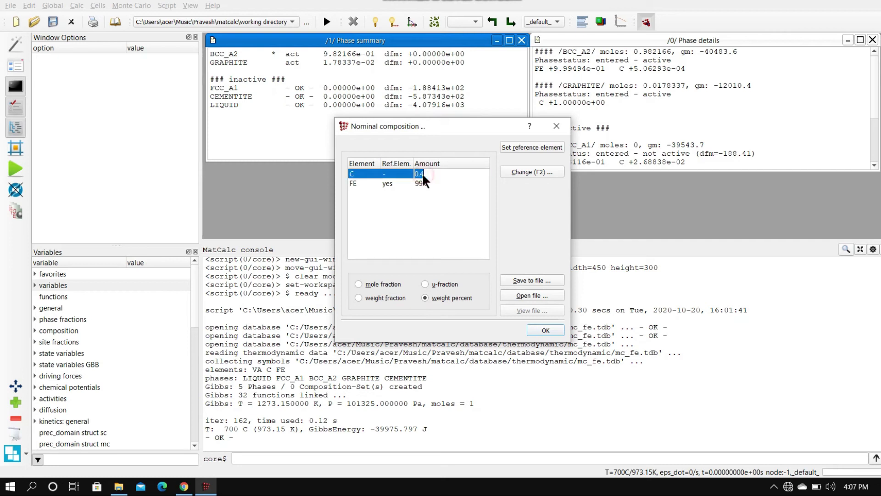
pyautogui.click(467, 174)
pyautogui.press('BackSpace')
pyautogui.write('4')
pyautogui.click(395, 216)
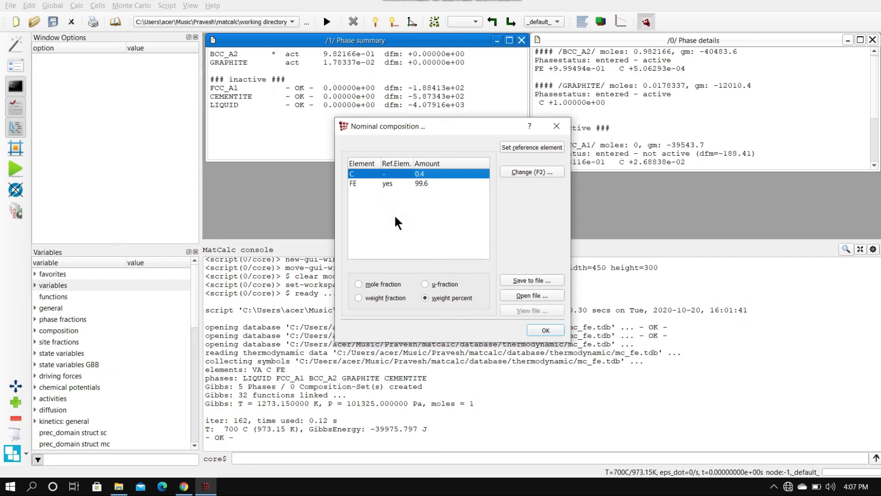
pyautogui.click(376, 299)
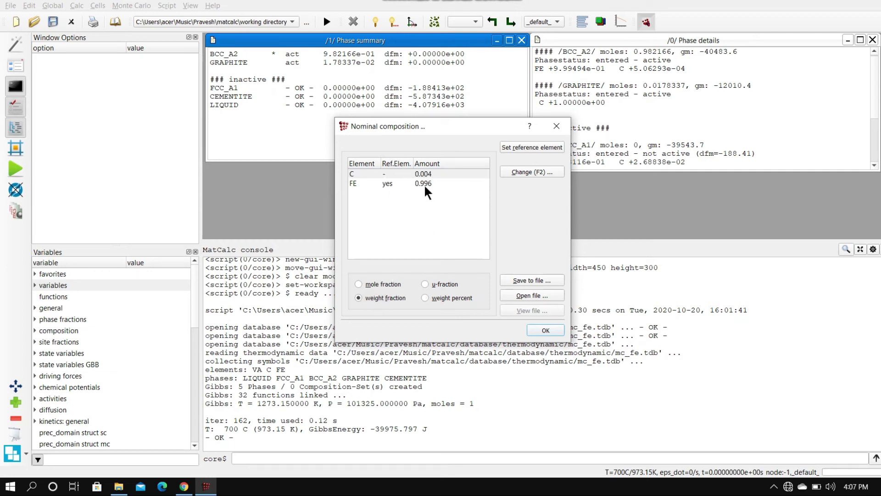
# Step: Compare mole fraction, u-fraction and weight percent views, then confirm C 0.4, Fe 99.6 and close
pyautogui.click(371, 283)
pyautogui.click(437, 284)
pyautogui.click(426, 298)
pyautogui.click(394, 168)
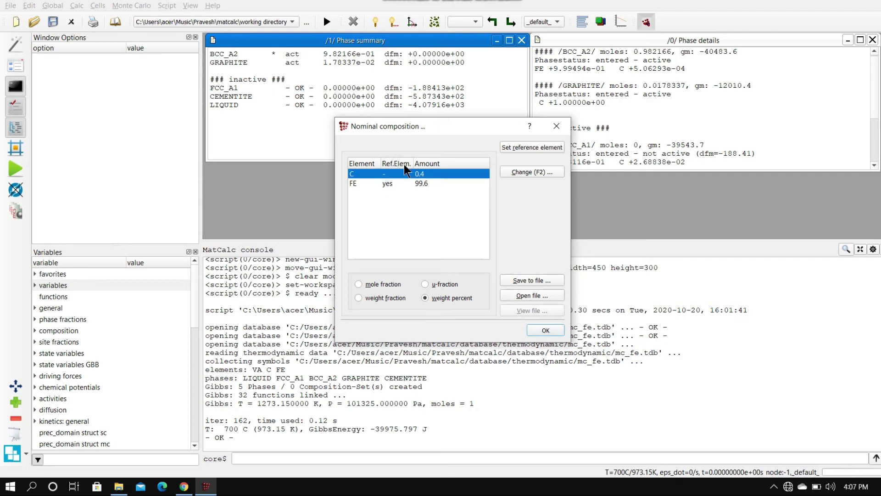
pyautogui.click(358, 184)
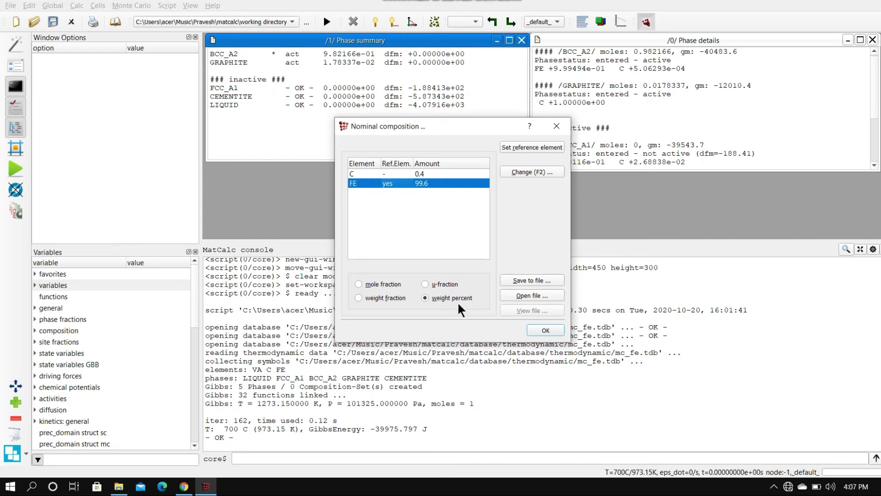
pyautogui.click(546, 331)
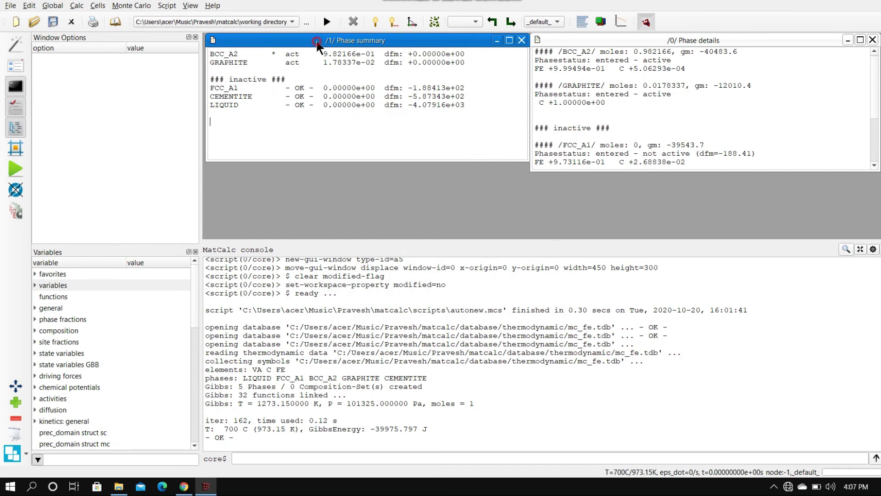
pyautogui.moveTo(317, 41); pyautogui.dragTo(315, 45)
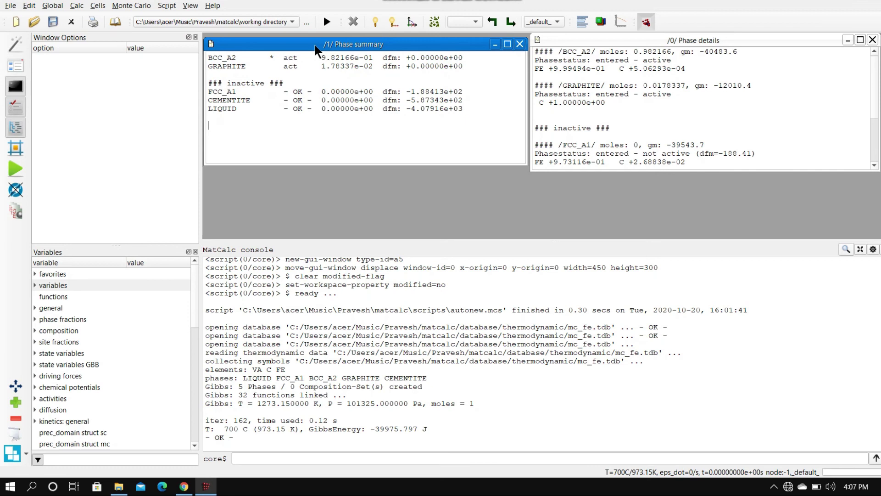
pyautogui.click(208, 58)
pyautogui.moveTo(208, 59); pyautogui.dragTo(465, 67)
pyautogui.click(465, 68)
pyautogui.moveTo(209, 94); pyautogui.dragTo(433, 126)
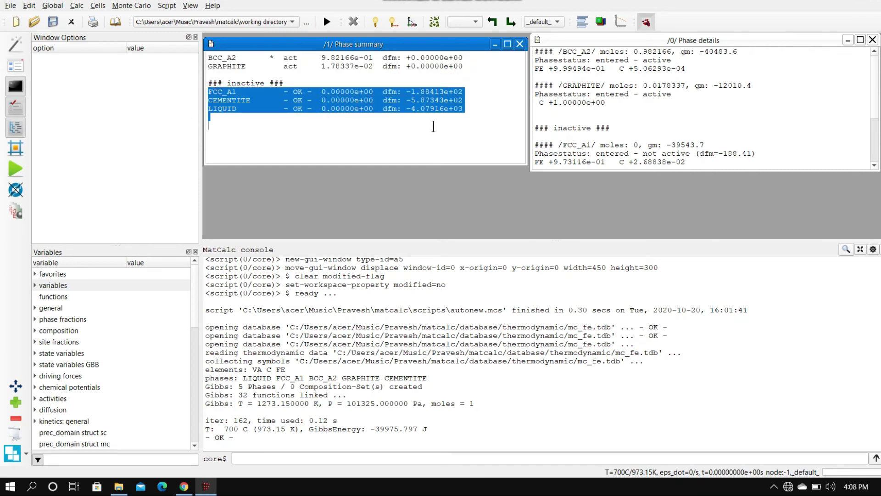
pyautogui.click(433, 127)
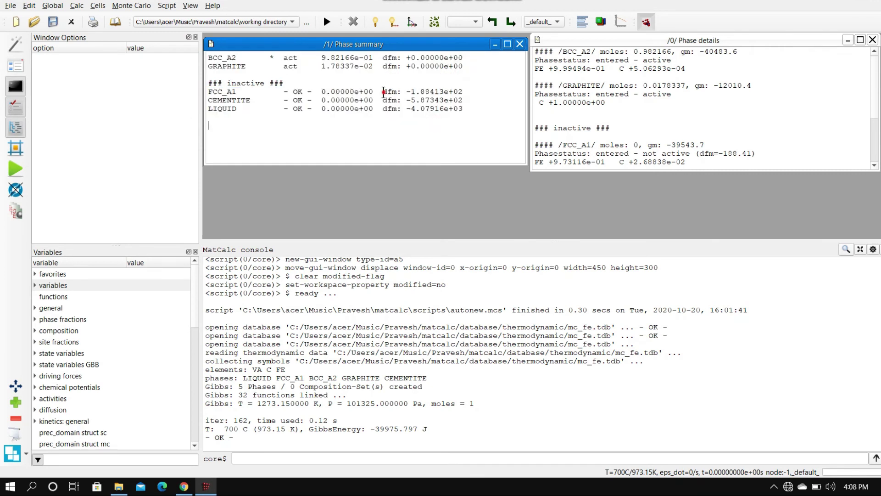
pyautogui.moveTo(383, 91); pyautogui.dragTo(394, 165)
pyautogui.click(393, 148)
pyautogui.moveTo(381, 93); pyautogui.dragTo(462, 109)
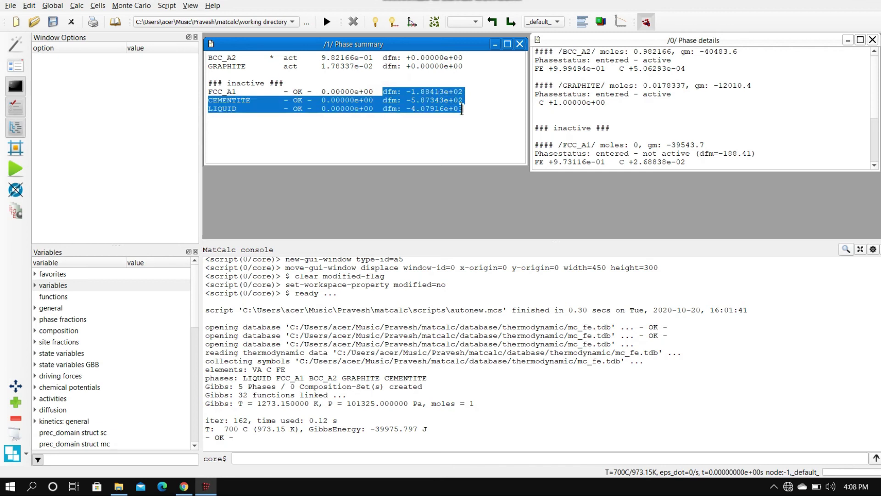
pyautogui.click(420, 138)
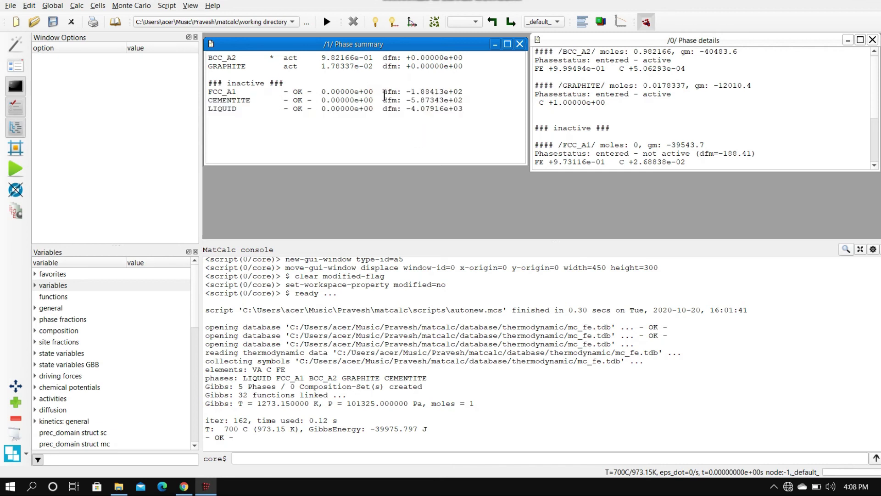
pyautogui.click(691, 70)
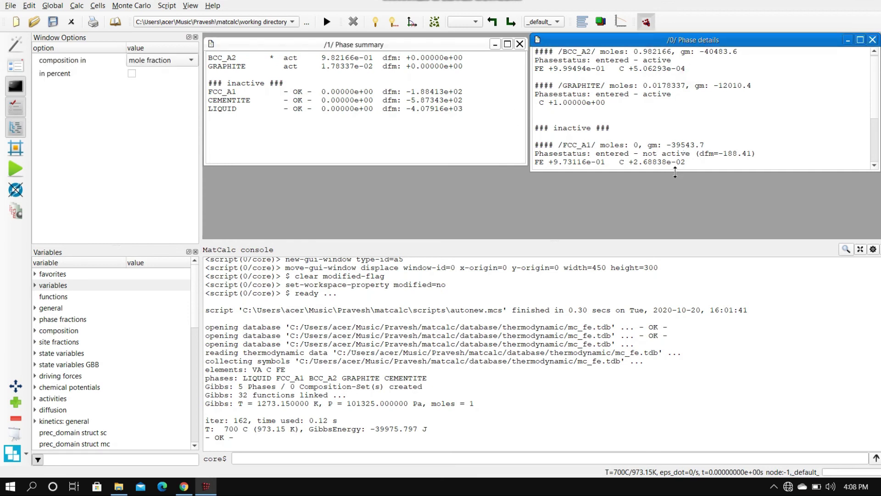
# Step: Enlarge Phase details and highlight BCC_A2 gm -40483.6, its Fe/C content and GRAPHITE's carbon
pyautogui.moveTo(675, 172); pyautogui.dragTo(675, 204)
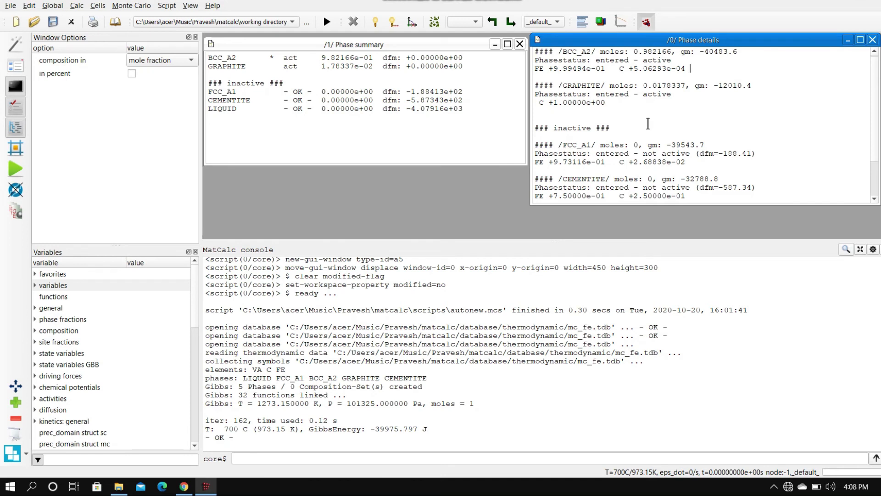
pyautogui.moveTo(677, 51); pyautogui.dragTo(770, 51)
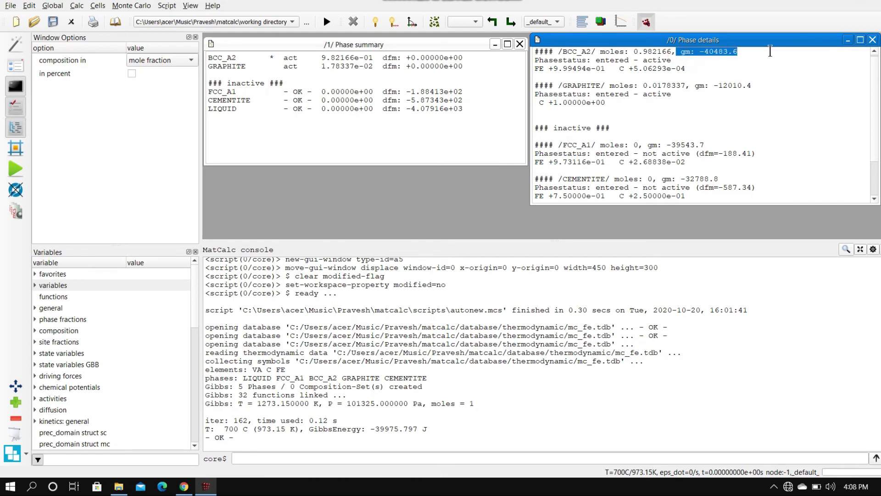
pyautogui.moveTo(770, 51); pyautogui.dragTo(741, 53)
pyautogui.moveTo(535, 68); pyautogui.dragTo(682, 73)
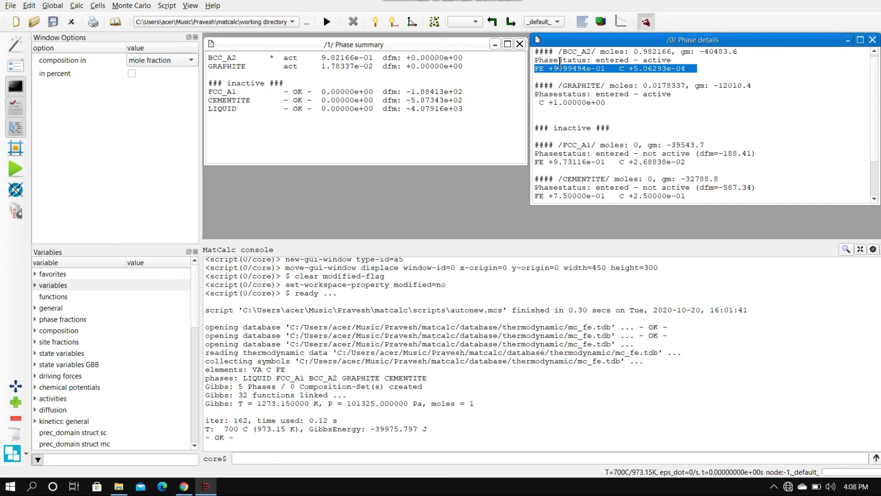
pyautogui.moveTo(568, 51); pyautogui.dragTo(585, 52)
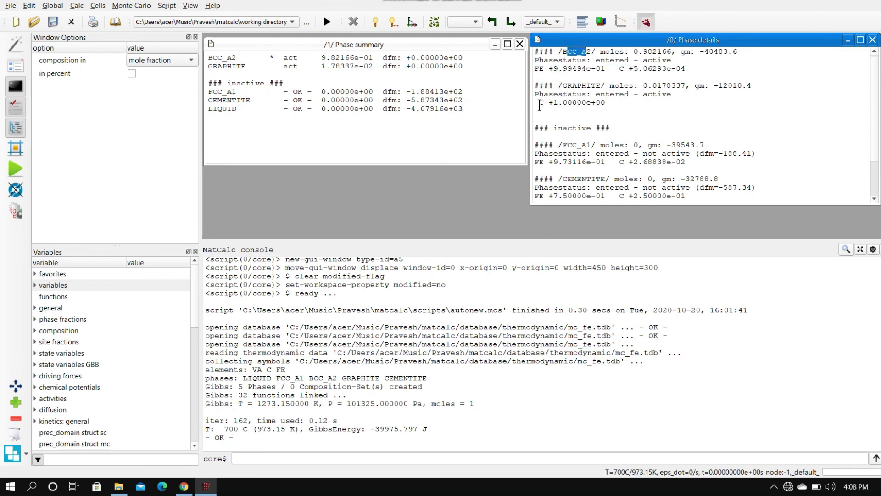
pyautogui.moveTo(540, 102); pyautogui.dragTo(606, 105)
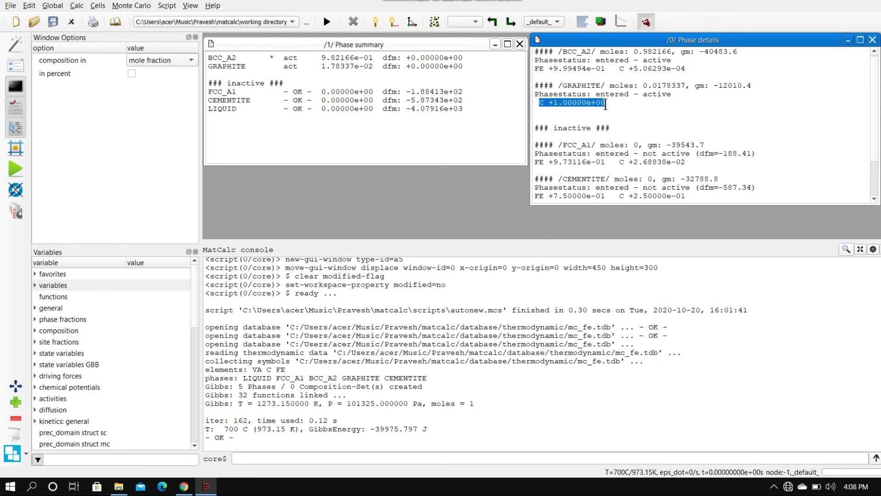
pyautogui.moveTo(563, 85); pyautogui.dragTo(587, 86)
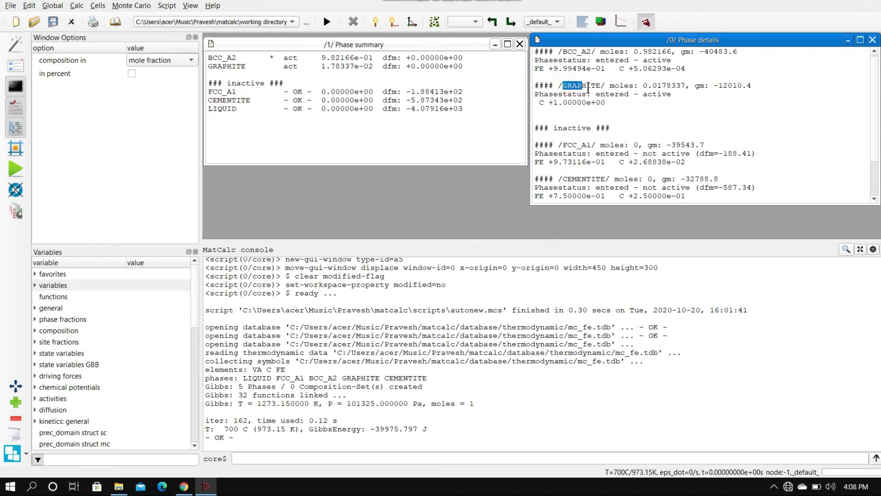
pyautogui.moveTo(540, 102); pyautogui.dragTo(613, 105)
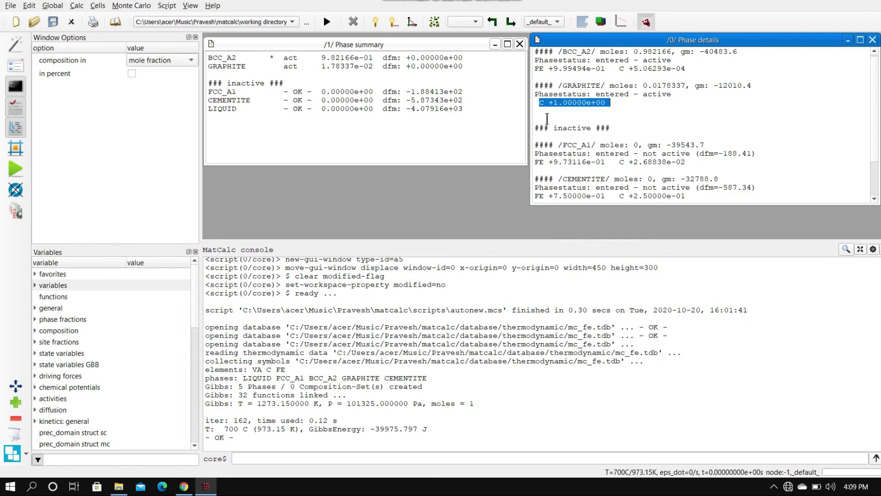
# Step: Highlight the inactive phases, including FCC_A1 gm -39543.7 and its driving force
pyautogui.moveTo(535, 126); pyautogui.dragTo(762, 196)
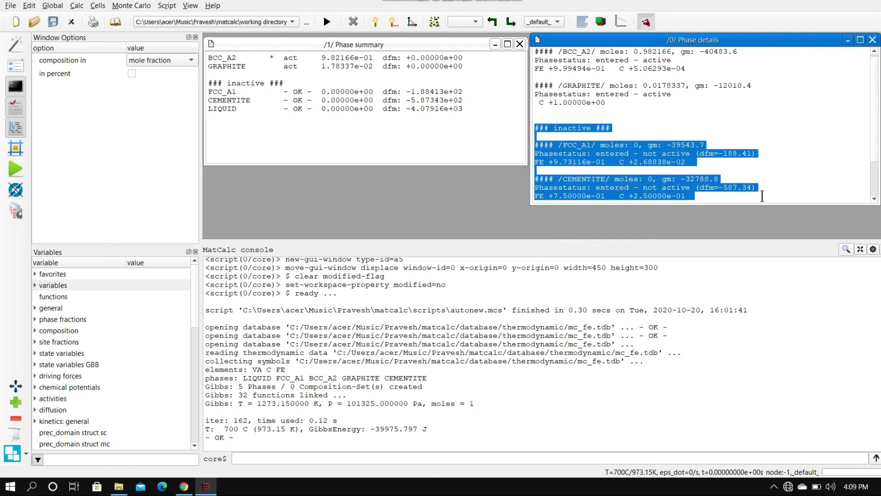
pyautogui.click(349, 45)
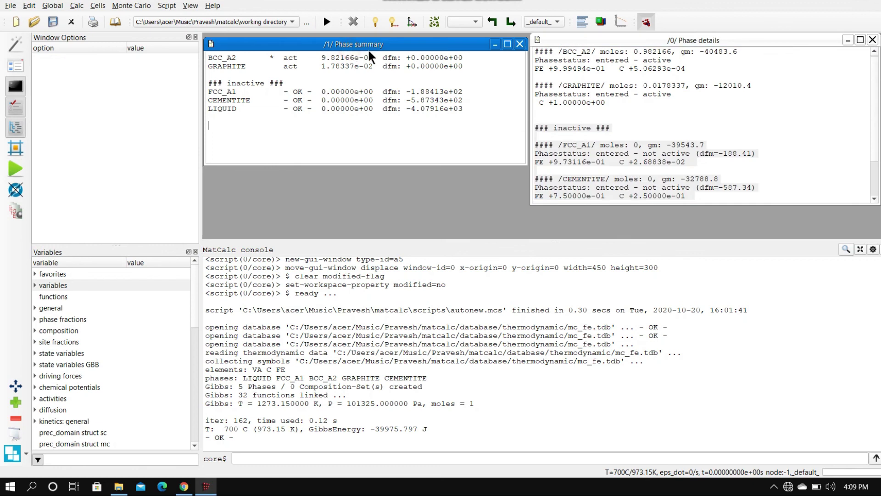
pyautogui.click(589, 176)
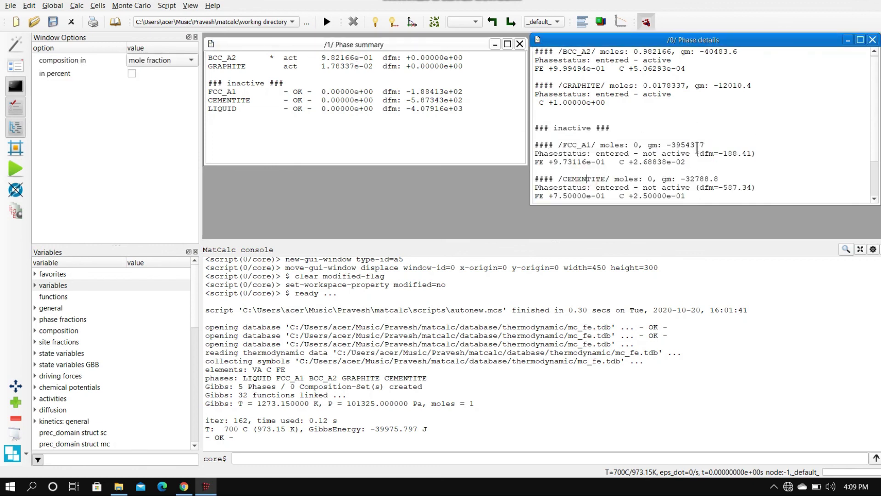
pyautogui.moveTo(646, 145); pyautogui.dragTo(729, 144)
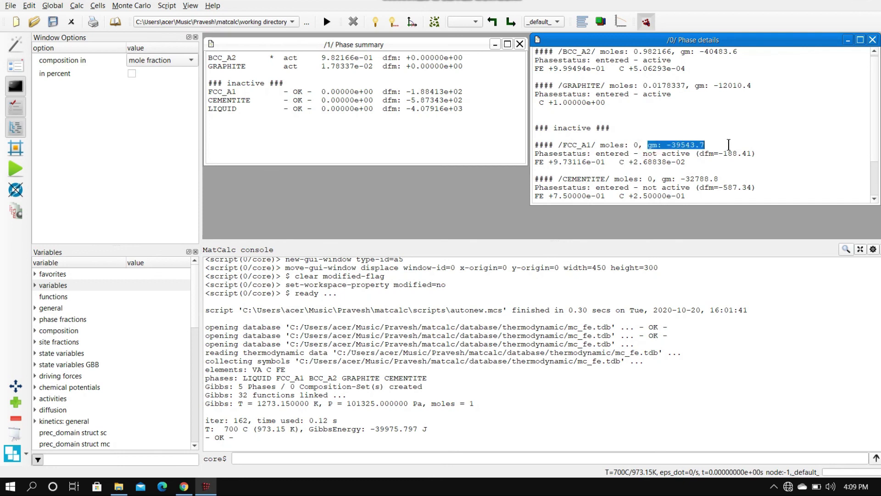
pyautogui.moveTo(696, 153); pyautogui.dragTo(742, 153)
pyautogui.click(714, 184)
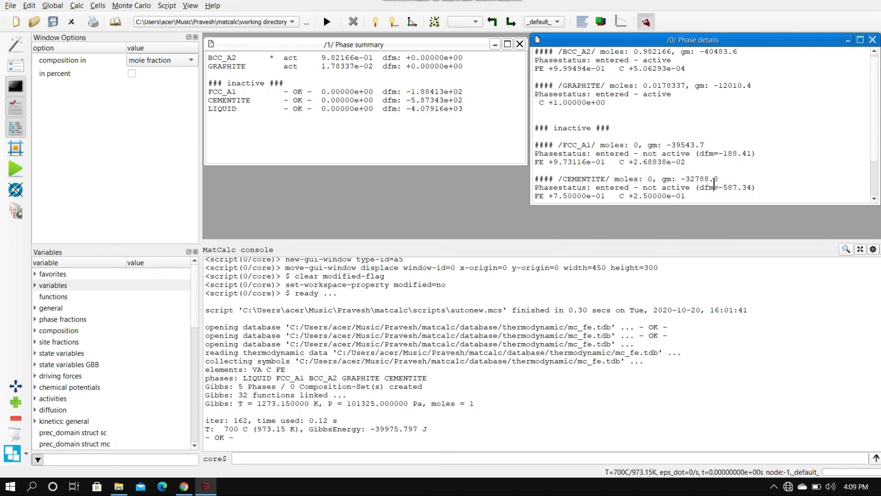
pyautogui.doubleClick(443, 253)
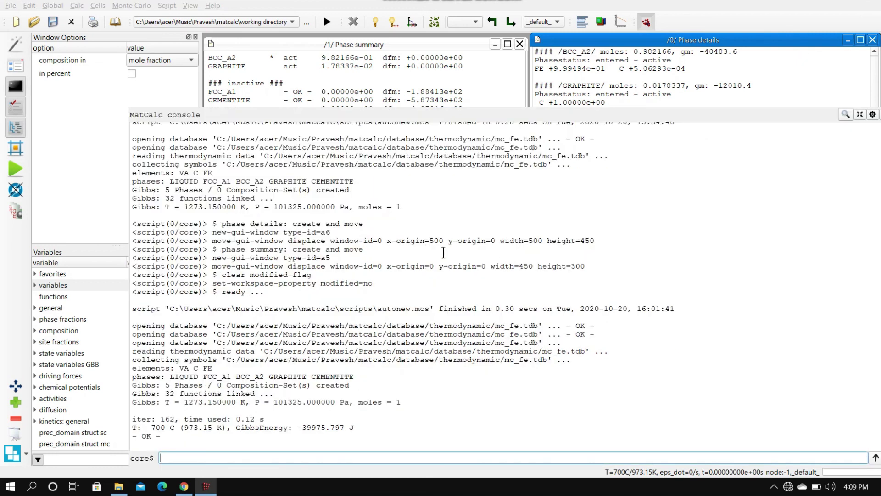
pyautogui.click(857, 114)
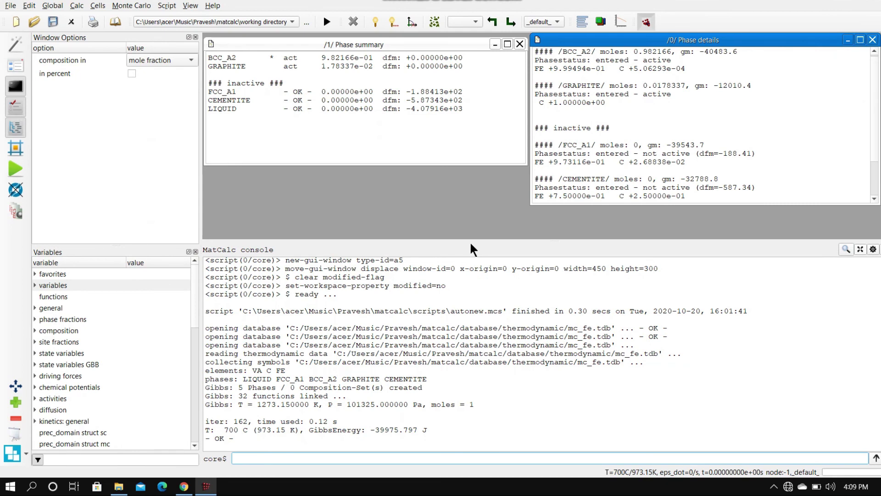
pyautogui.click(55, 6)
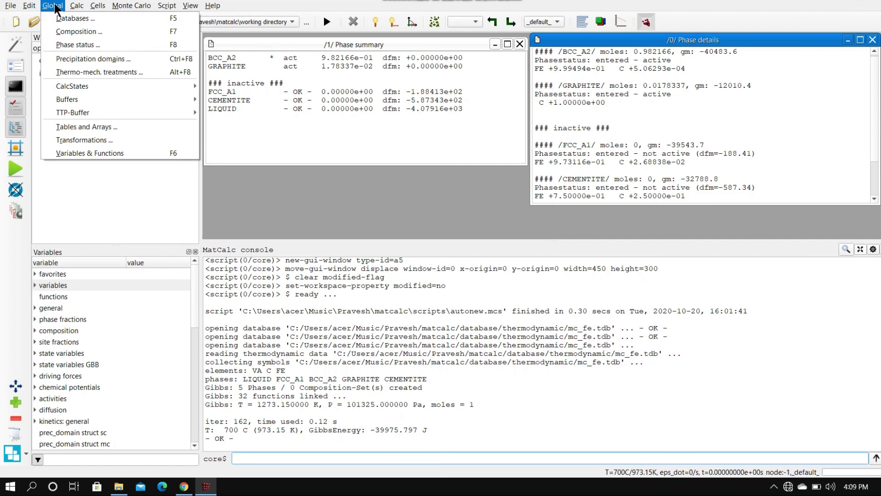
pyautogui.moveTo(71, 7)
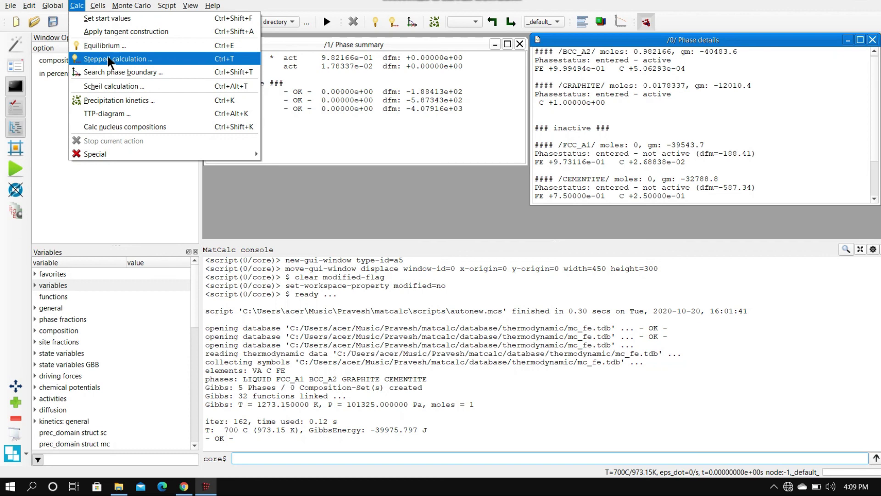
pyautogui.click(312, 137)
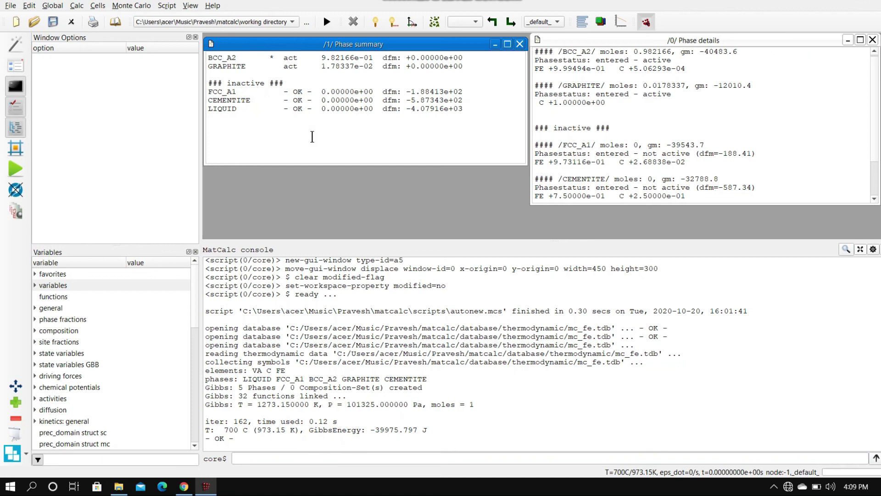